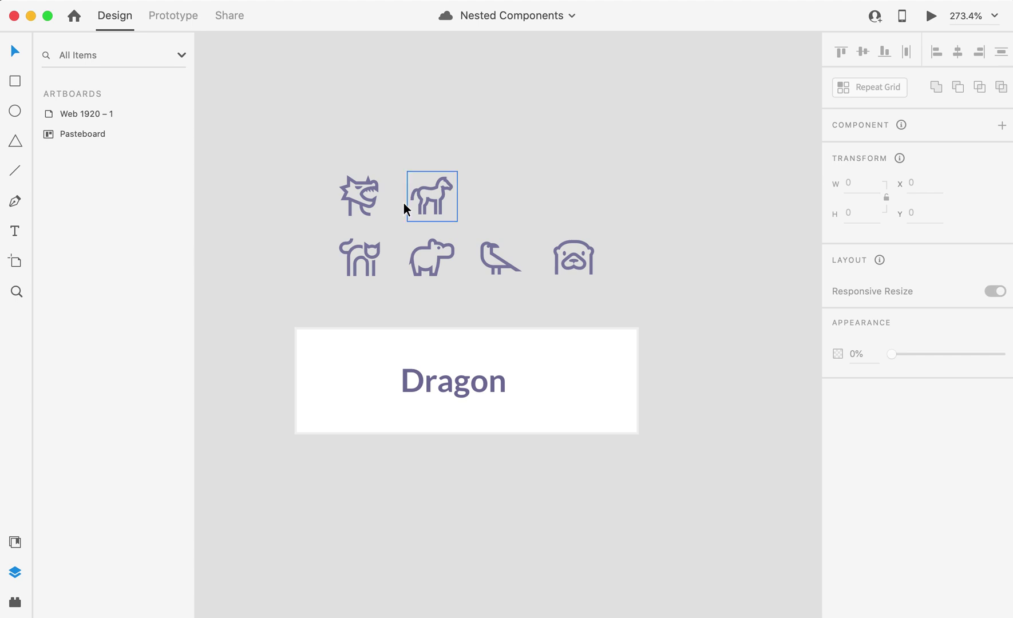
Inspect the cat icon and the Dragon menu card's label and background rectangle
left_click(365, 261)
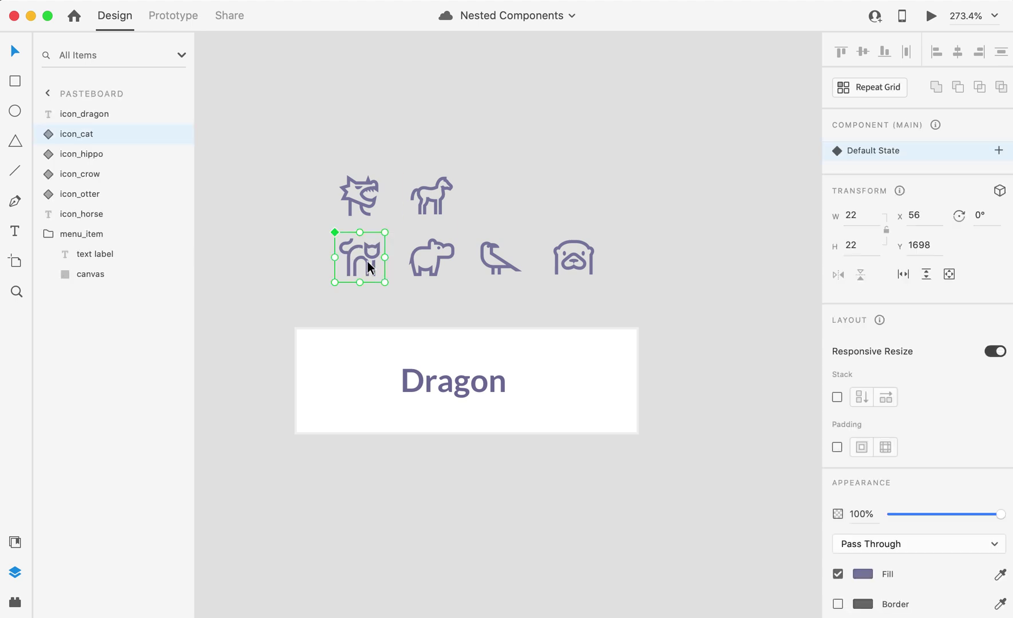
left_click(330, 360)
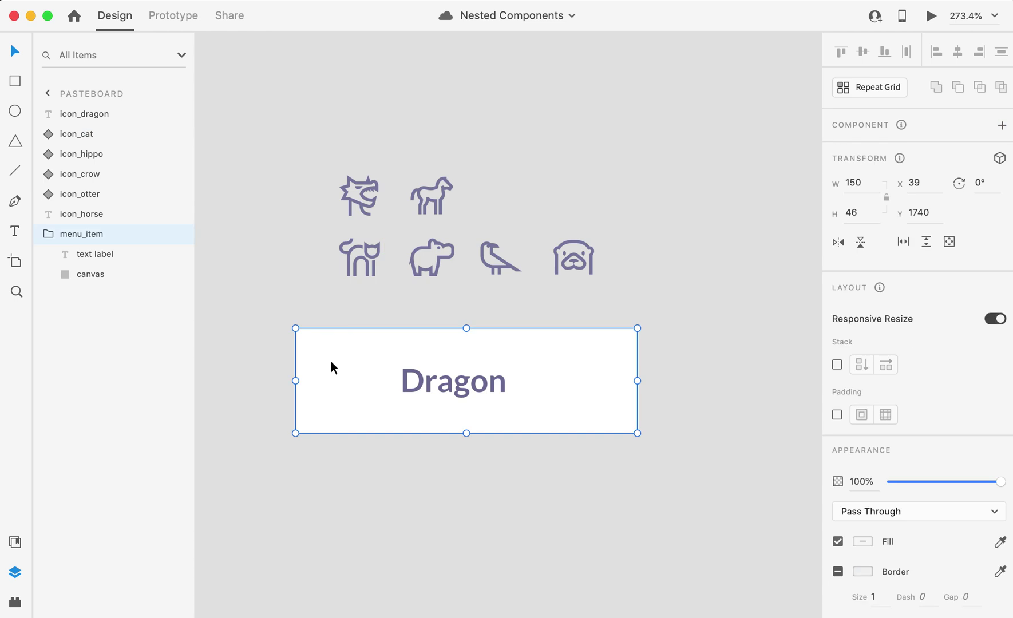
left_click(91, 255)
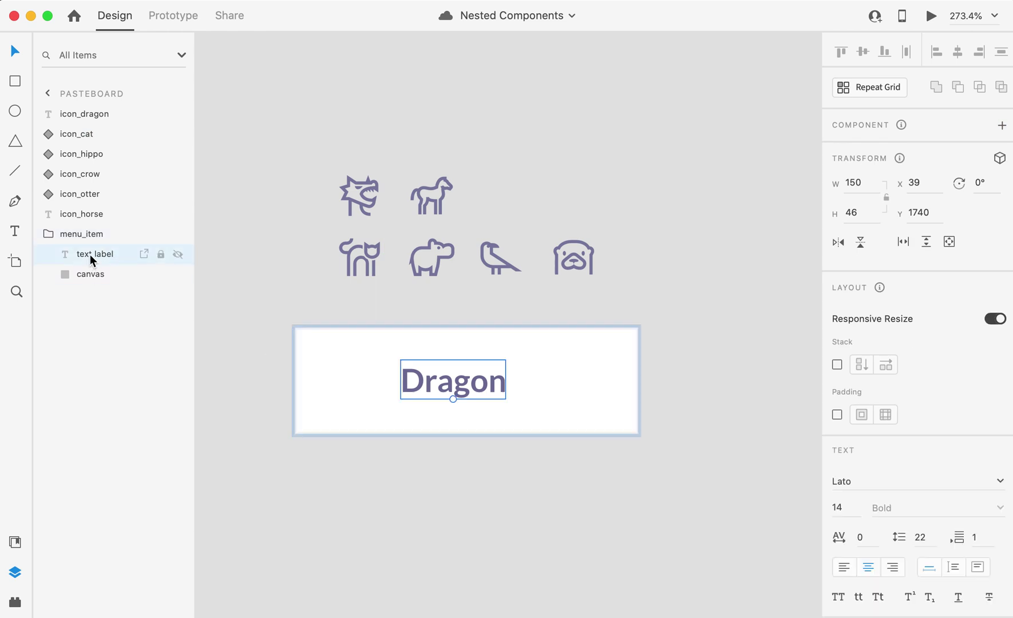
left_click(95, 274)
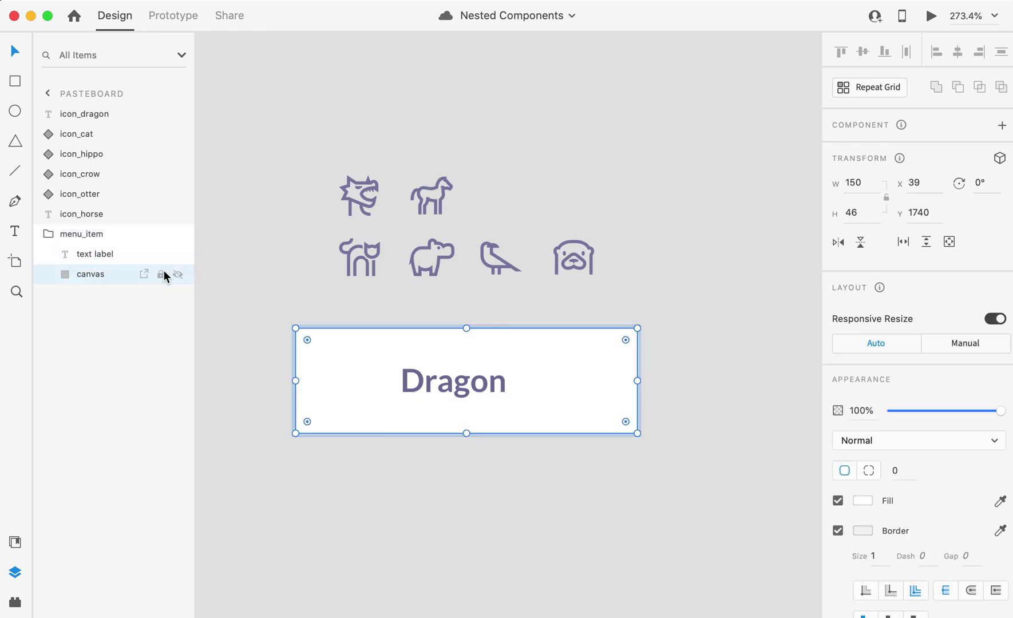
left_click(266, 274)
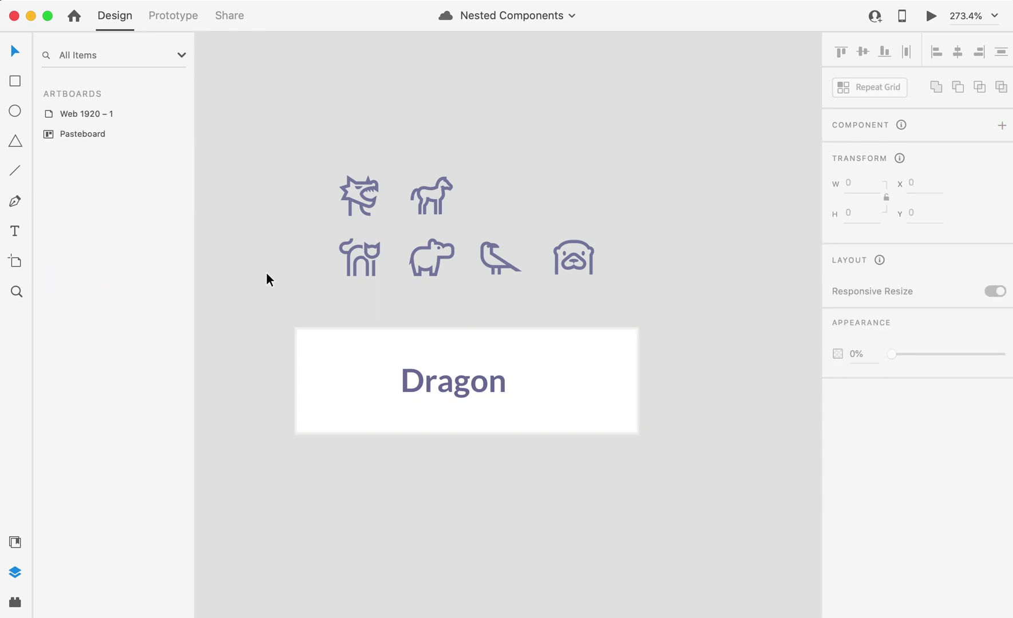
left_click(332, 392)
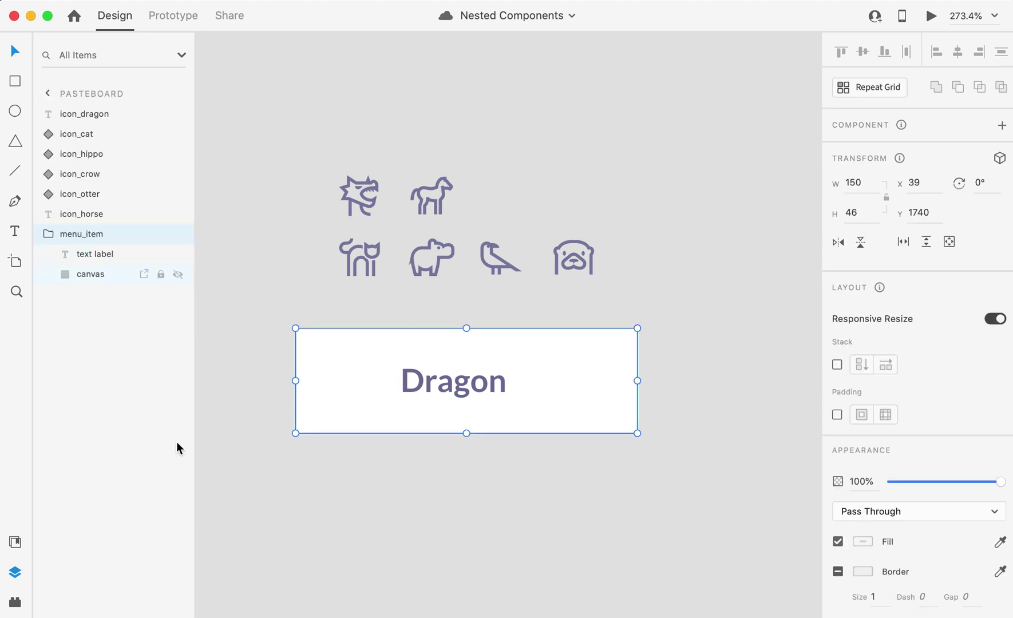
left_click(243, 262)
Turn the icon_dragon glyph into a main component with a Default State
left_click(371, 189)
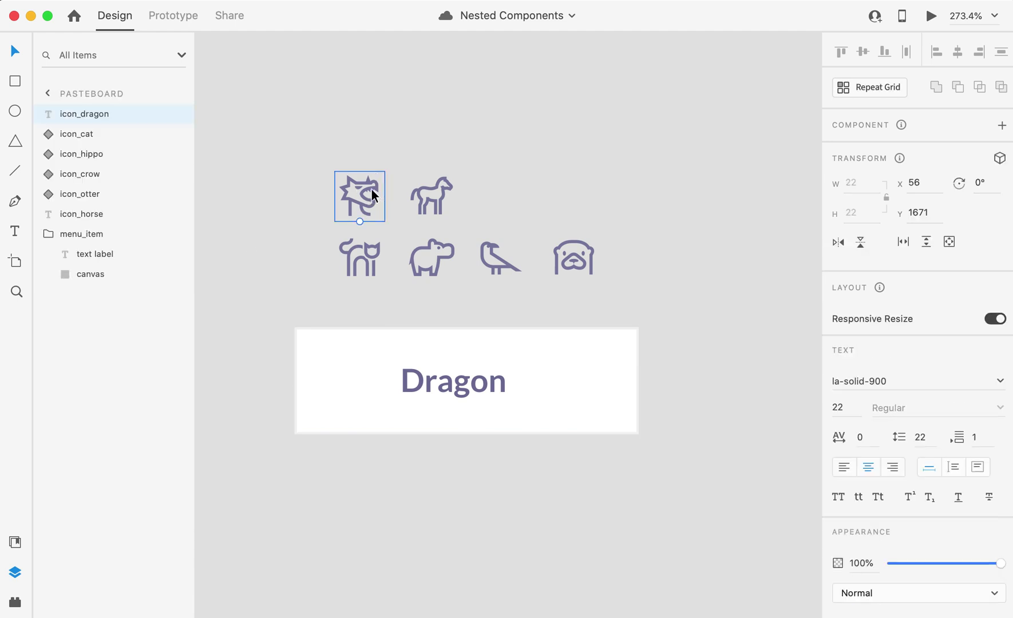
left_click(362, 264)
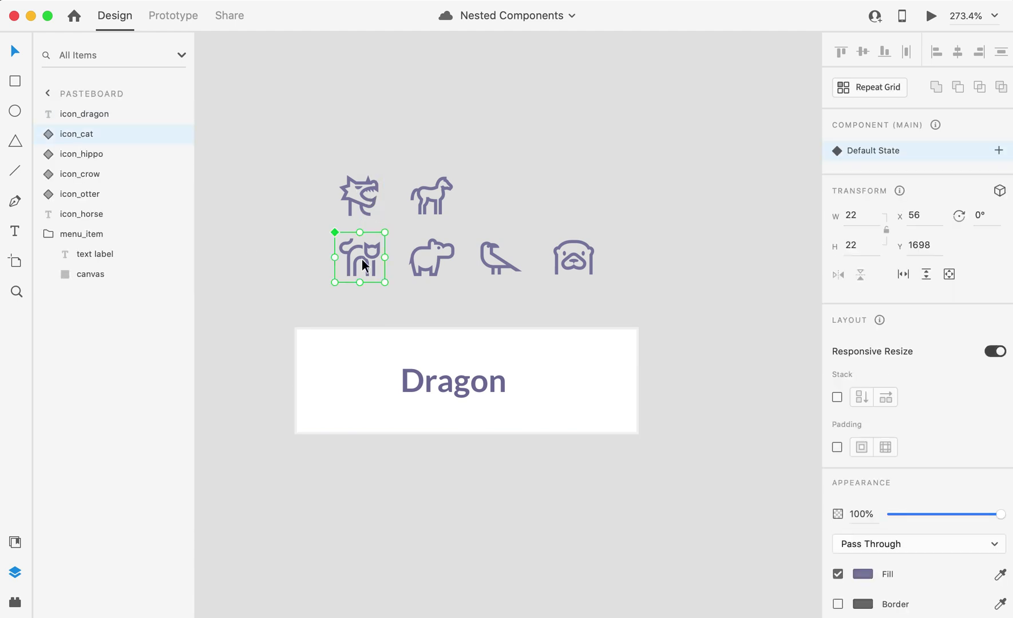
left_click(360, 203)
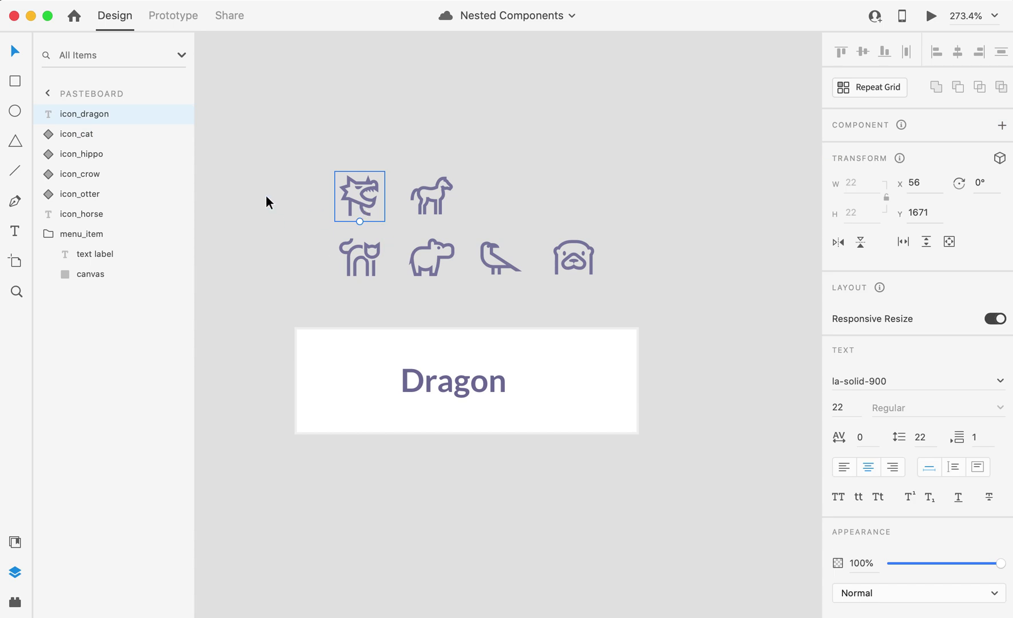
left_click(266, 197)
left_click(372, 194)
right_click(371, 189)
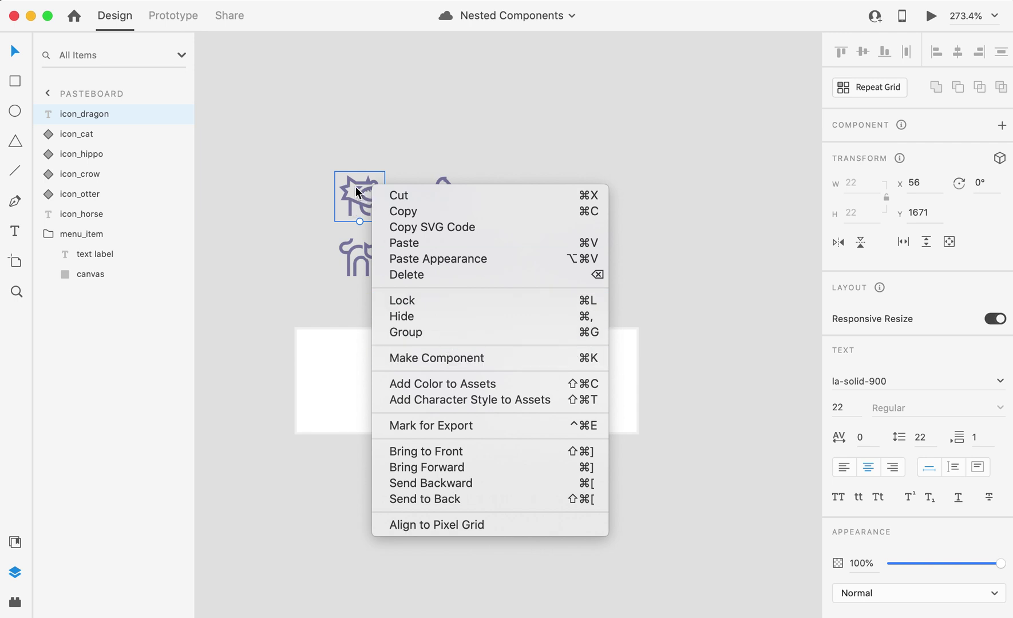
left_click(413, 358)
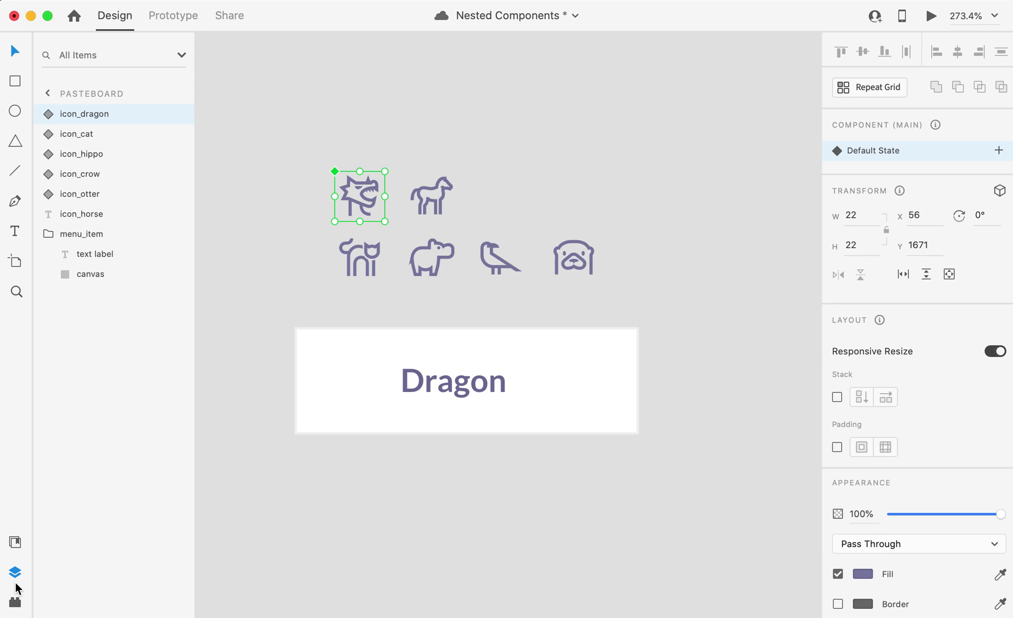
Place an icon_dragon instance inside the Dragon card, 12 px from its left edge beside the label
left_click(15, 542)
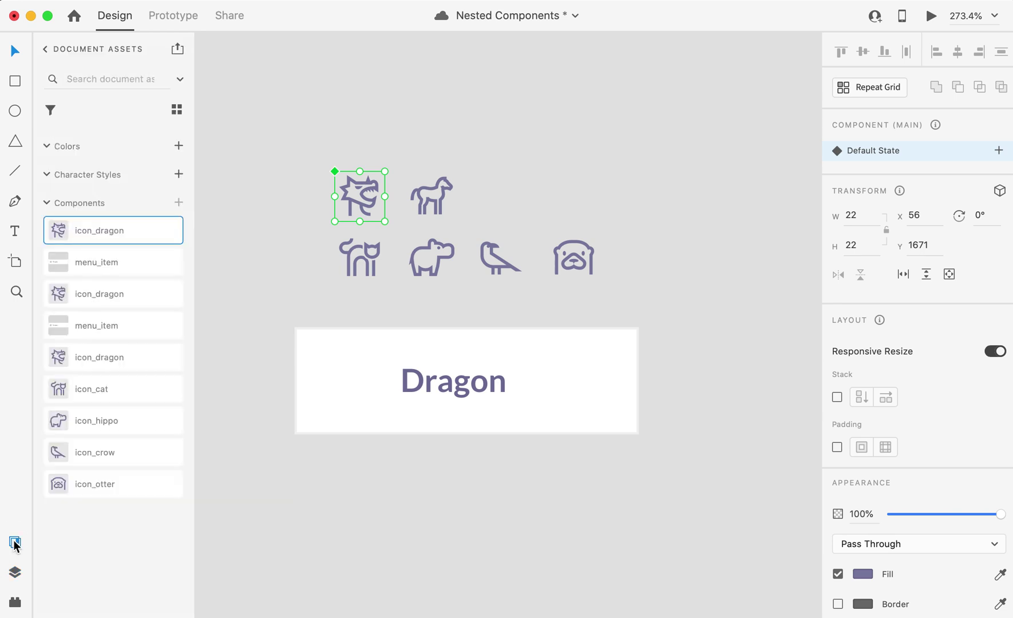
left_click(256, 230)
left_click(323, 345)
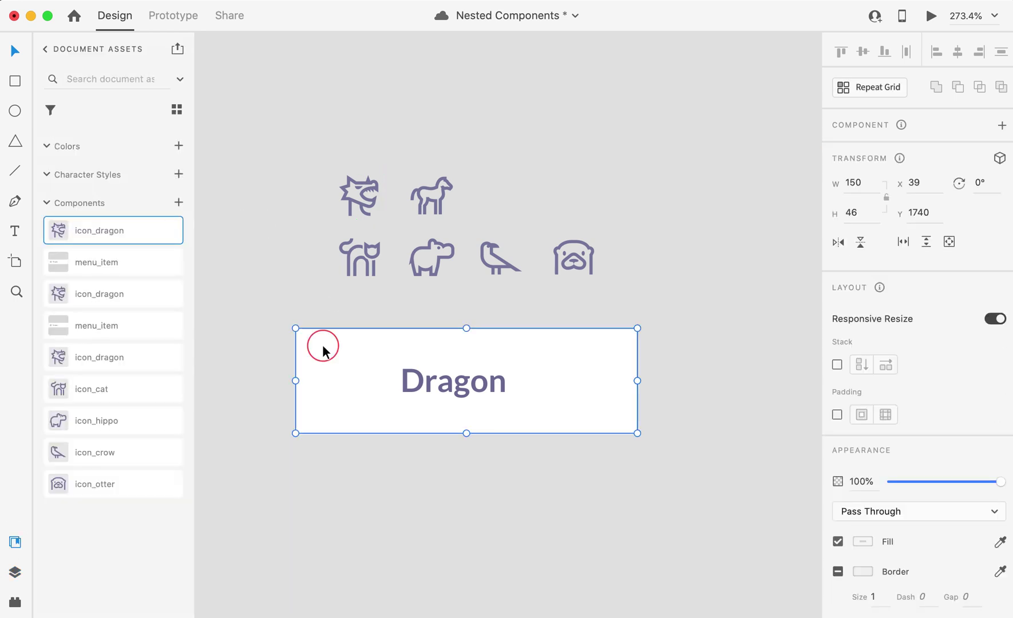
double_click(322, 345)
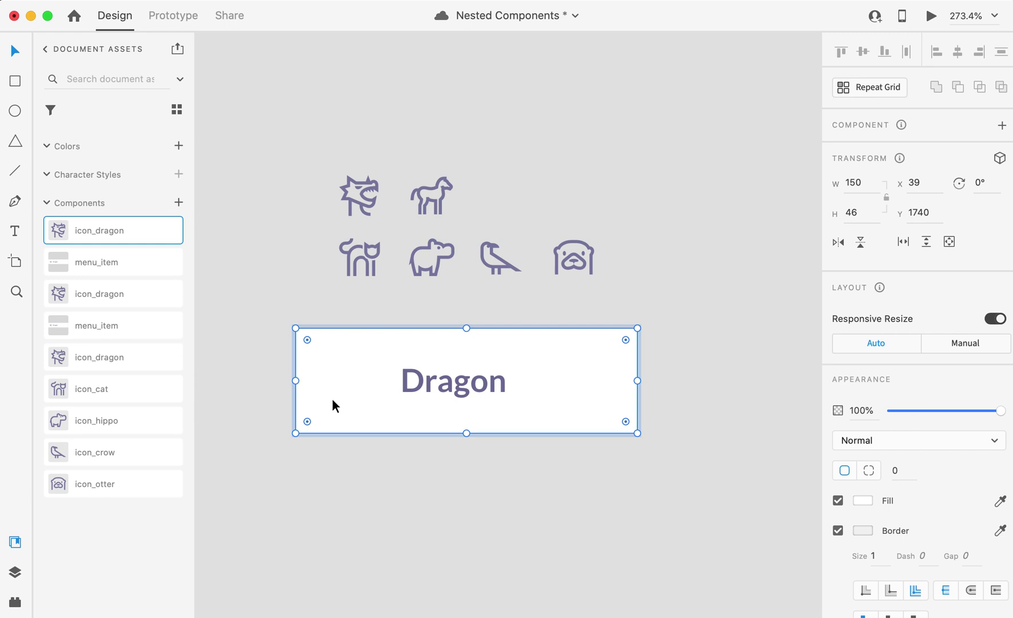
left_click_drag(59, 233, 336, 370)
scroll(365, 398, "up", 5)
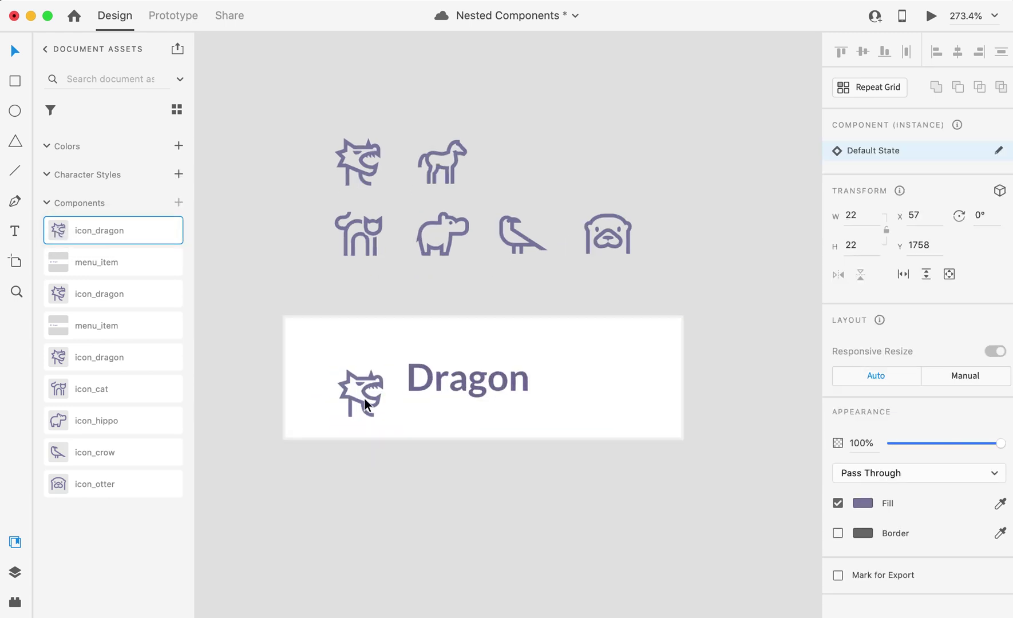
left_click_drag(356, 380, 344, 369)
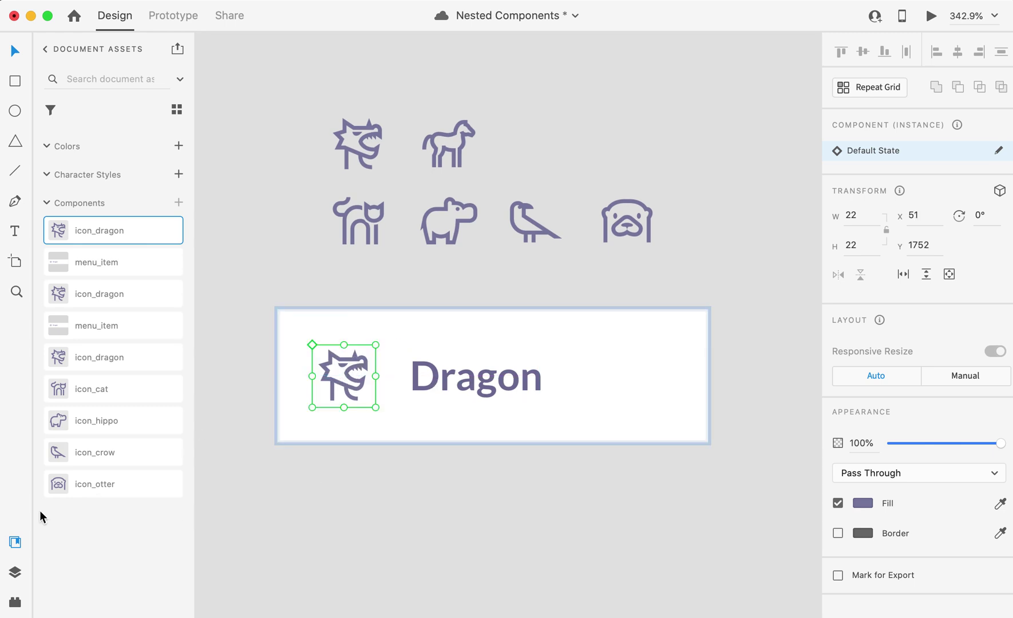
left_click(15, 572)
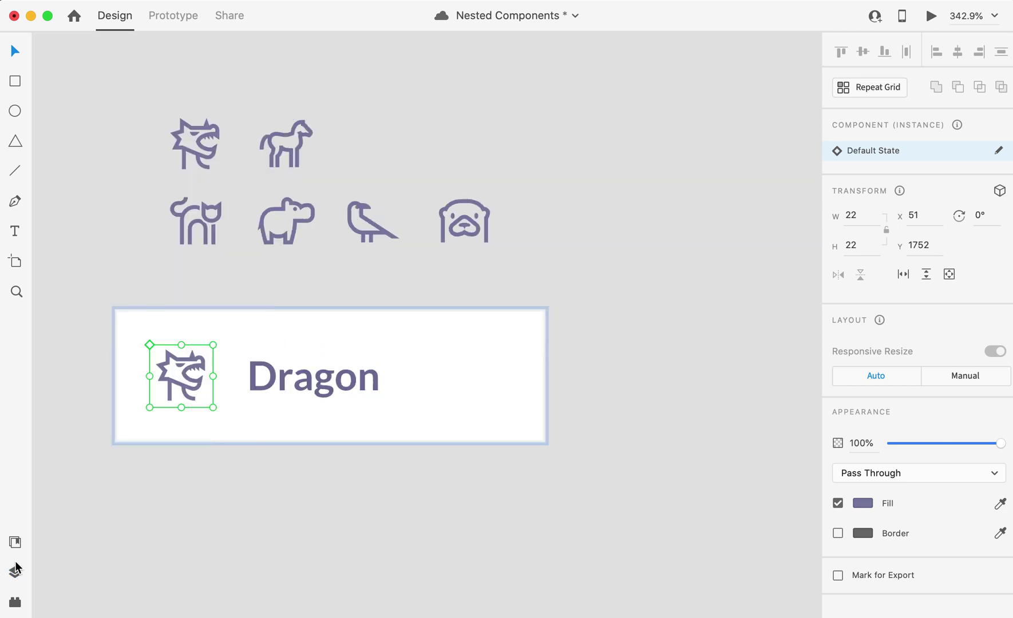
key("Escape")
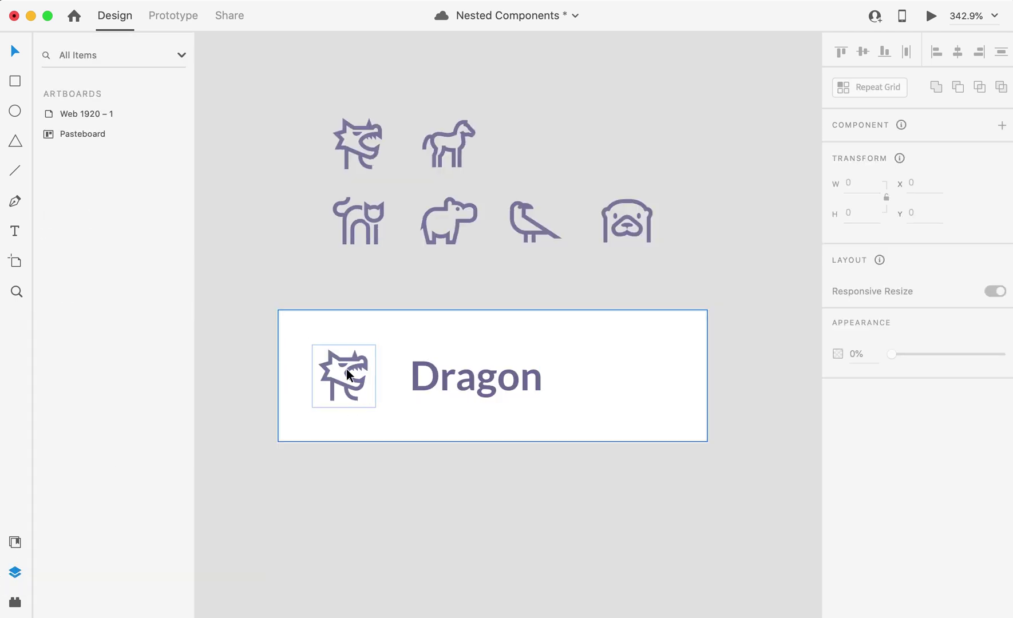
left_click(354, 373)
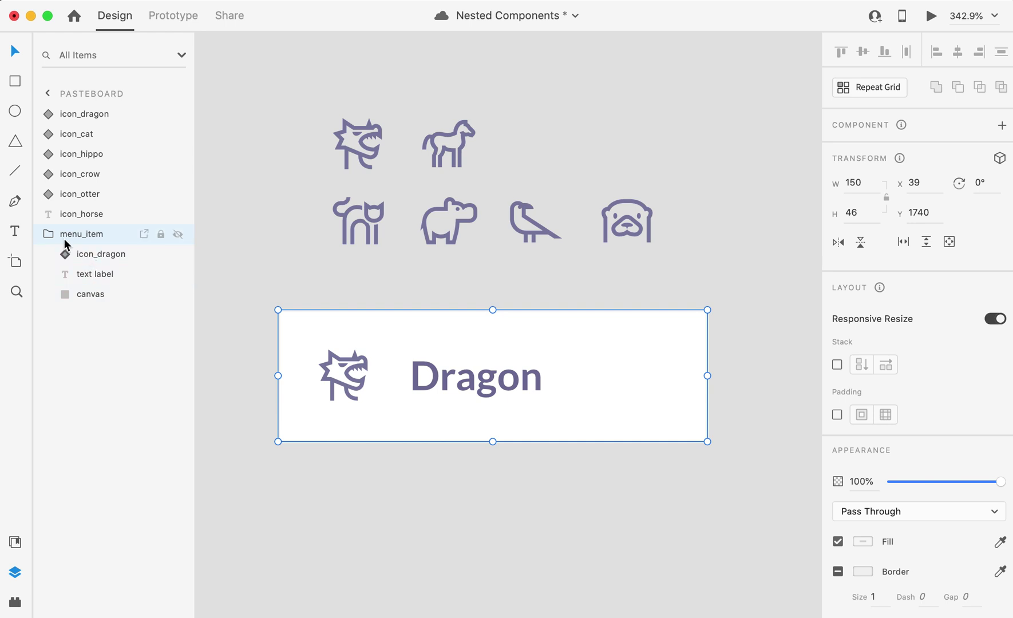
left_click(96, 255)
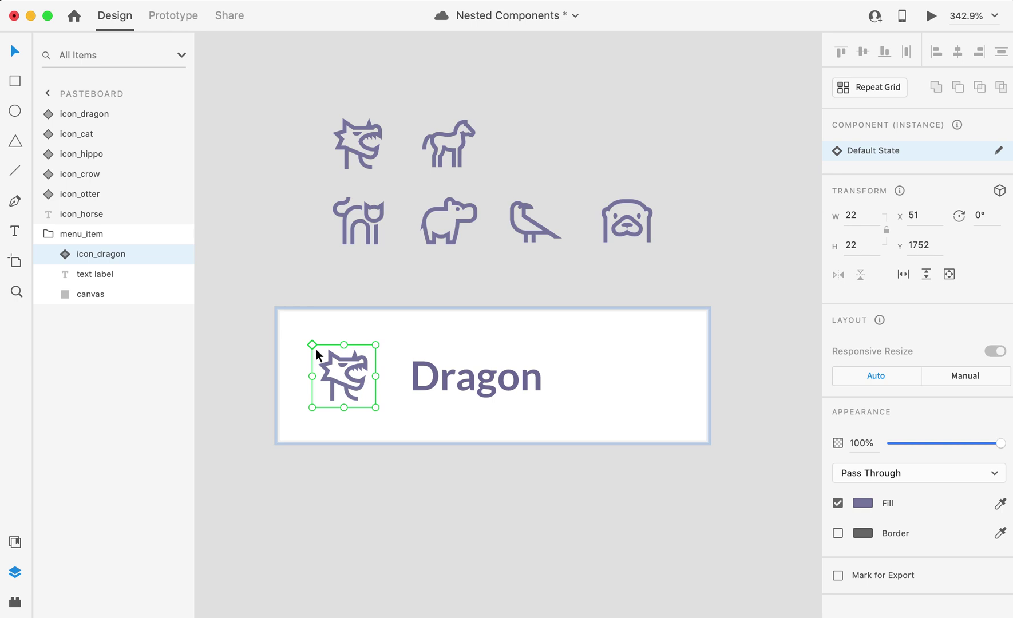
right_click(350, 378)
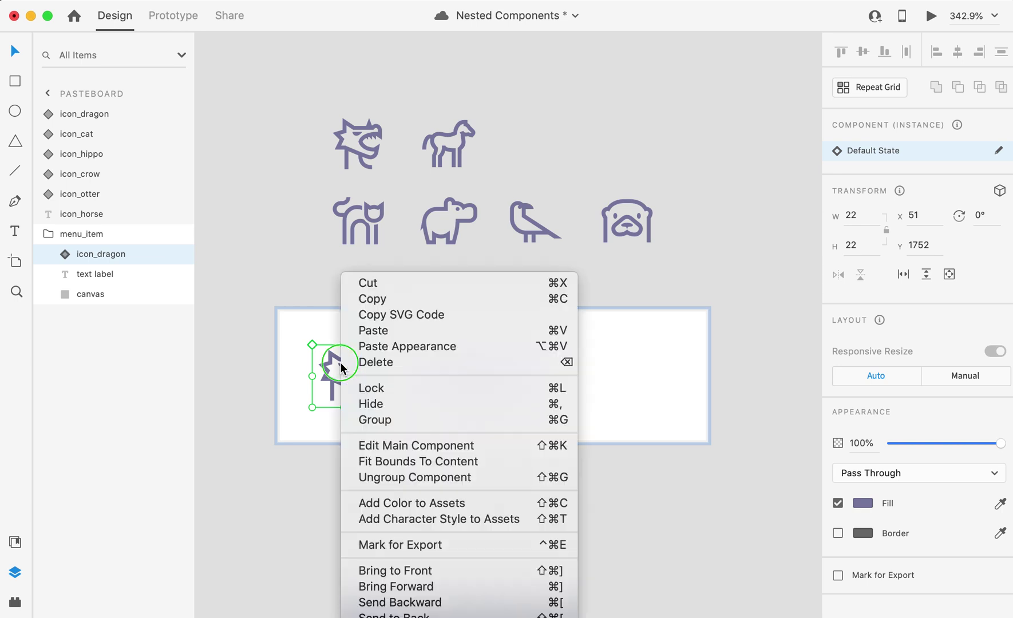
left_click(420, 446)
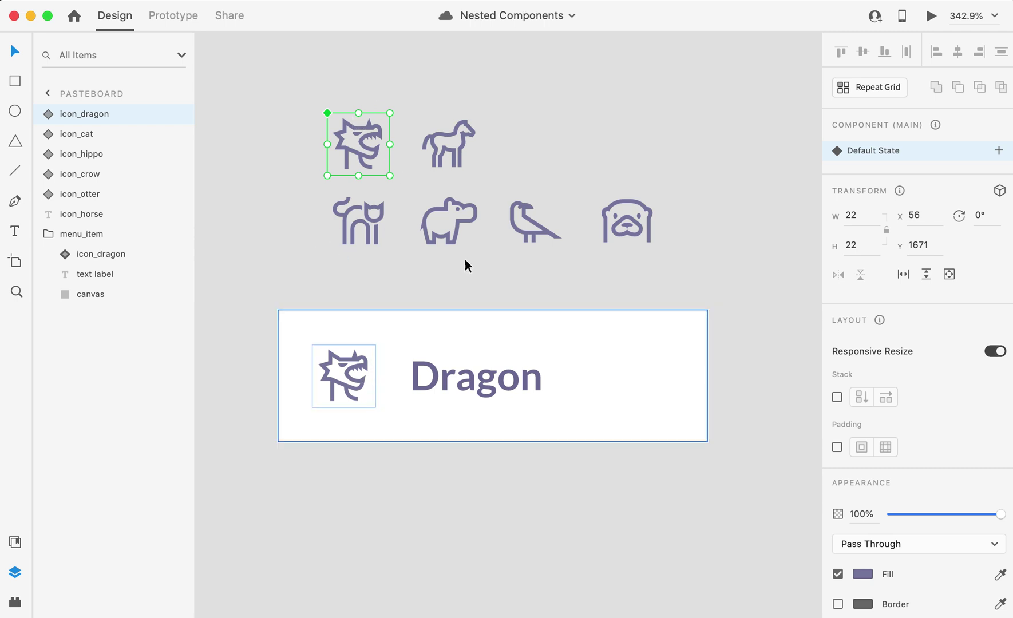
left_click(276, 349)
left_click(305, 297)
Make the Dragon menu card a menu_item main component
left_click(301, 319)
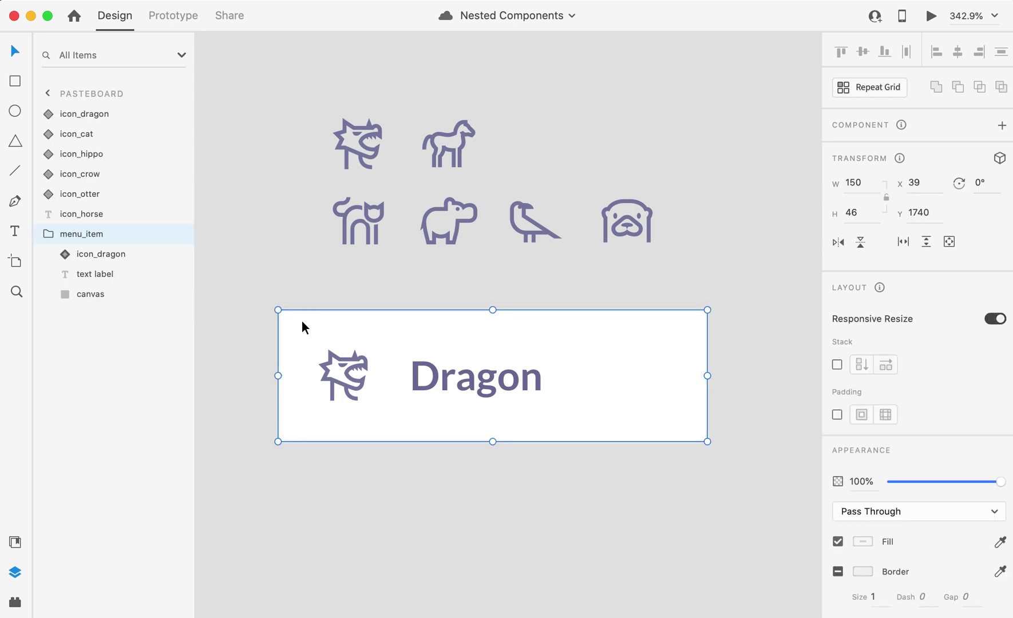
right_click(80, 233)
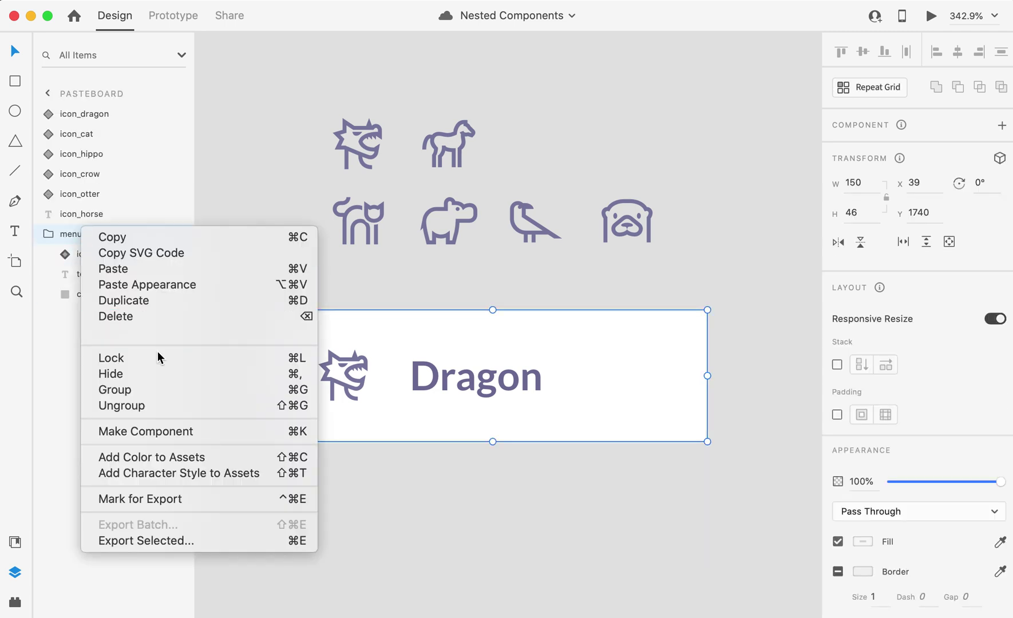
left_click(157, 429)
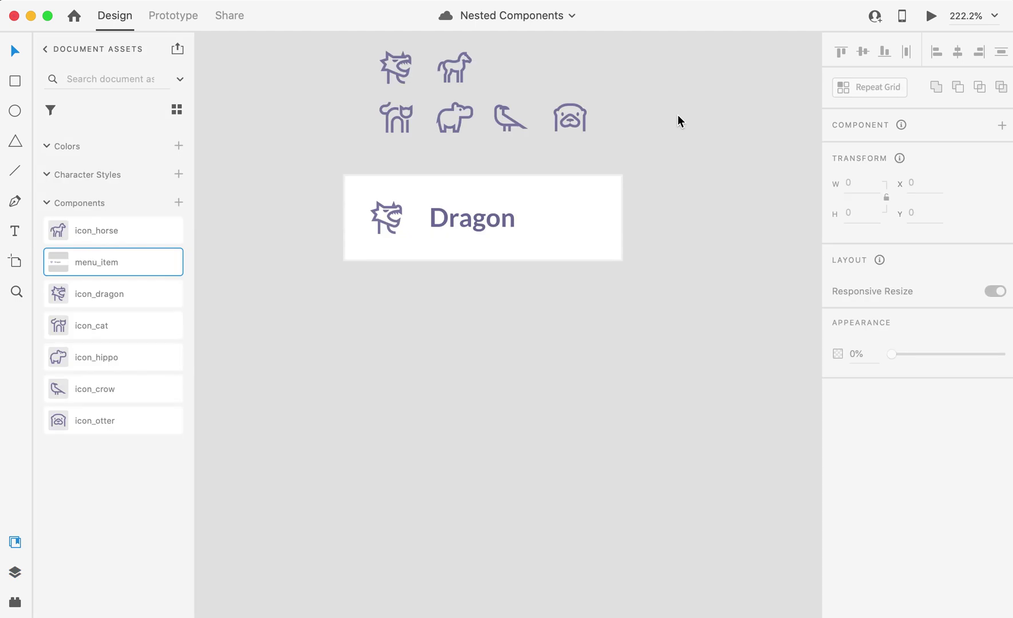
Select the menu_item main component, checking its nested dragon icon
left_click(427, 187)
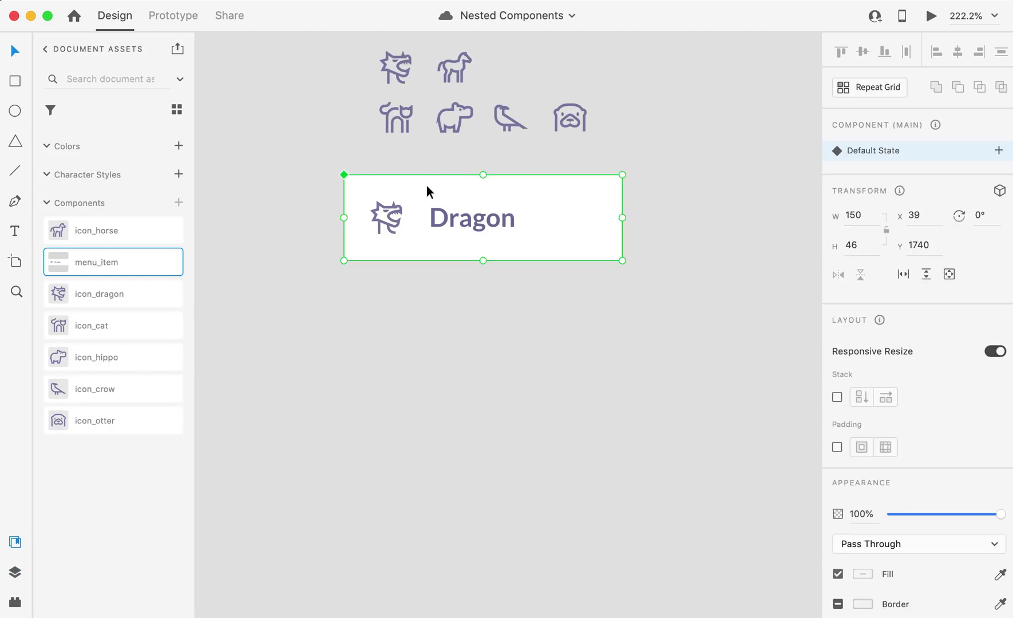
double_click(392, 214)
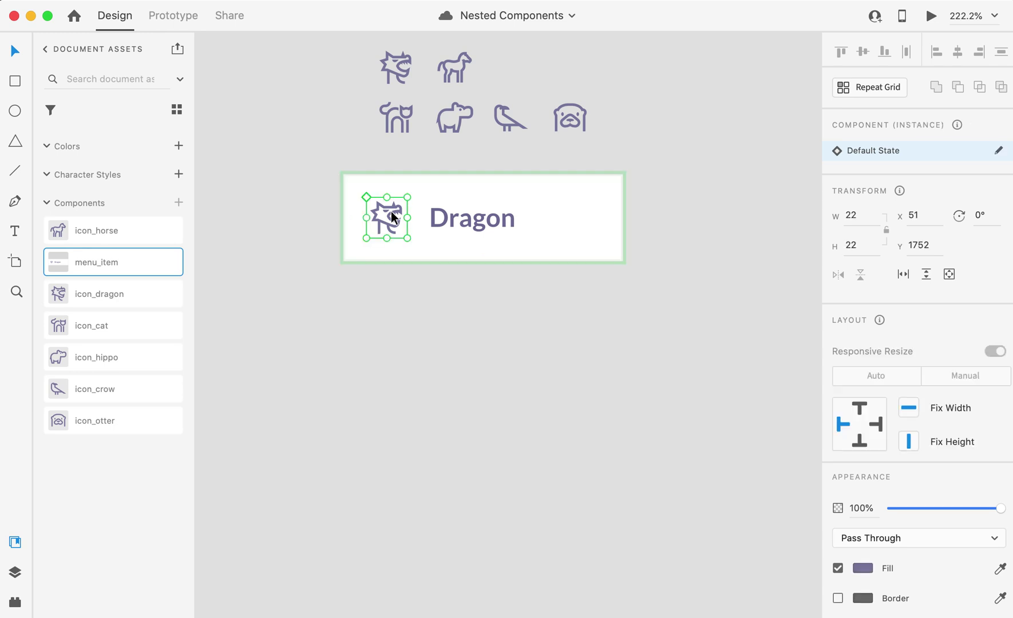
left_click(307, 217)
left_click(367, 187)
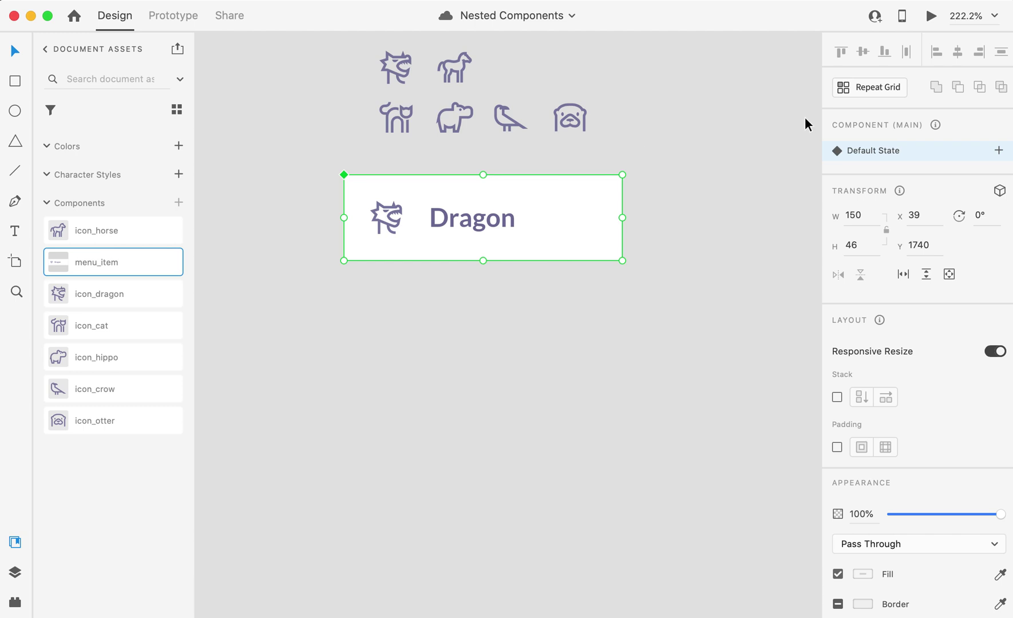
left_click(668, 154)
left_click(378, 186)
Make the menu item a repeat grid extended down to four Dragon rows
left_click(868, 87)
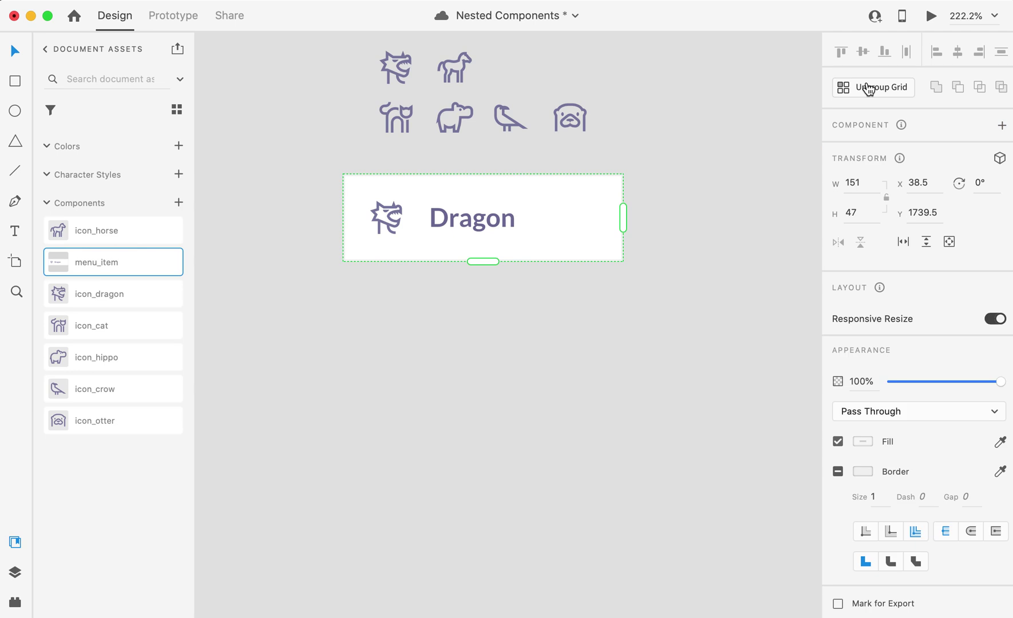
scroll(470, 233, "down", 1)
left_click_drag(489, 243, 472, 560)
Close the spacing between the grid rows to -1
left_click_drag(440, 461, 424, 340)
scroll(424, 340, "up", 3)
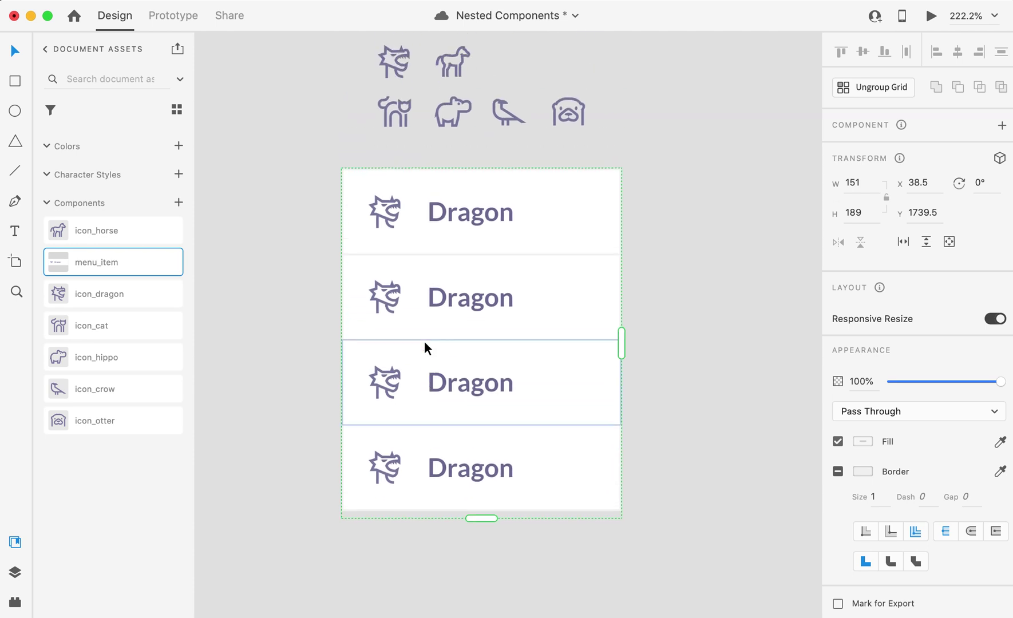
scroll(424, 341, "up", 5)
scroll(425, 341, "down", 5)
scroll(425, 340, "up", 2)
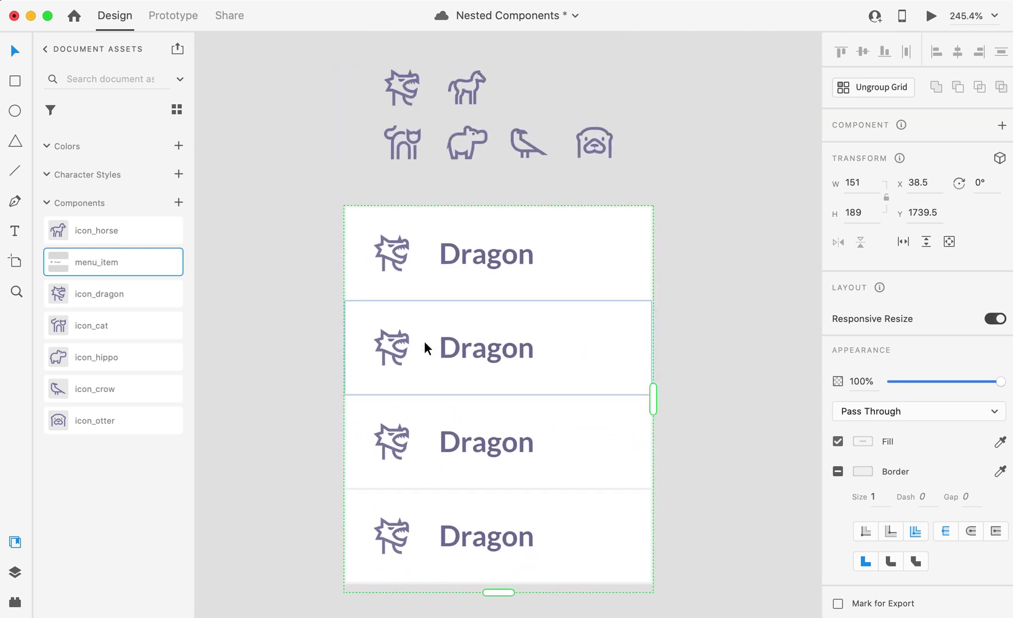
left_click(709, 213)
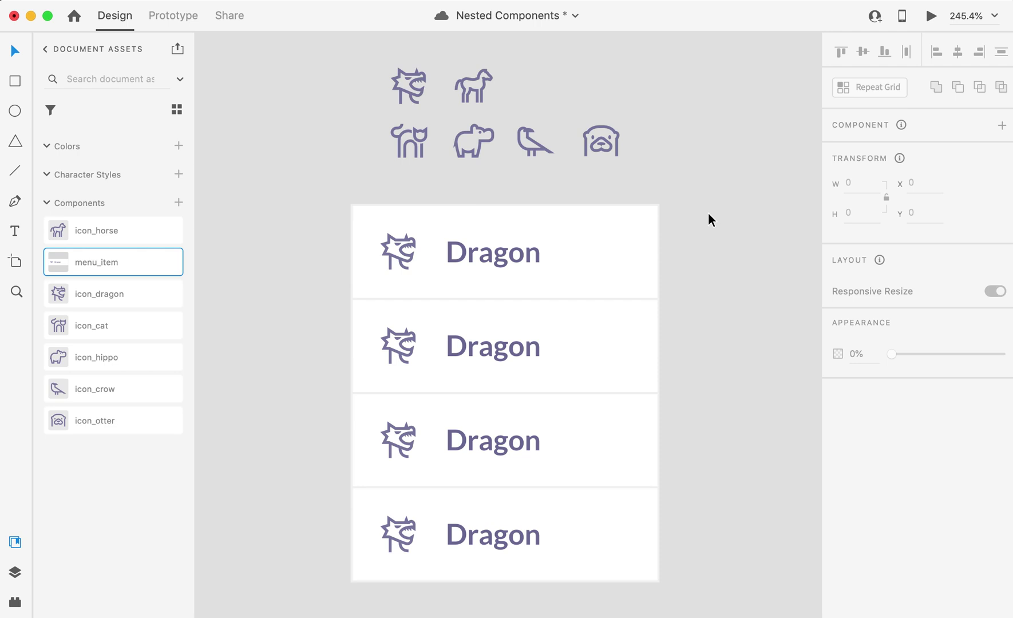
Rename the second grid row's label from Dragon to 'Cat'
left_click(469, 345)
left_click(469, 345)
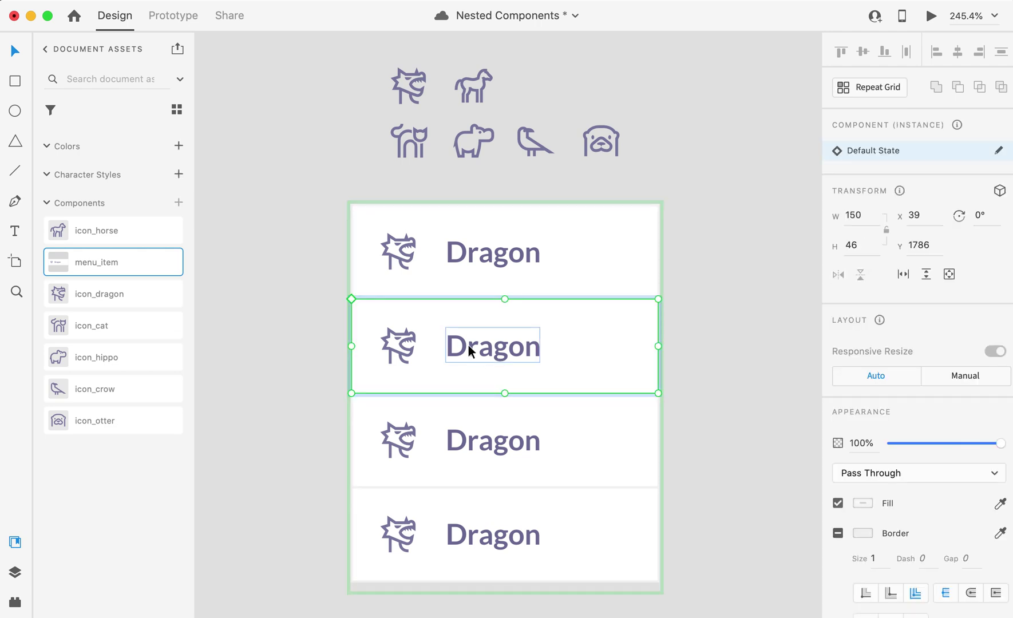
left_click(469, 345)
double_click(469, 345)
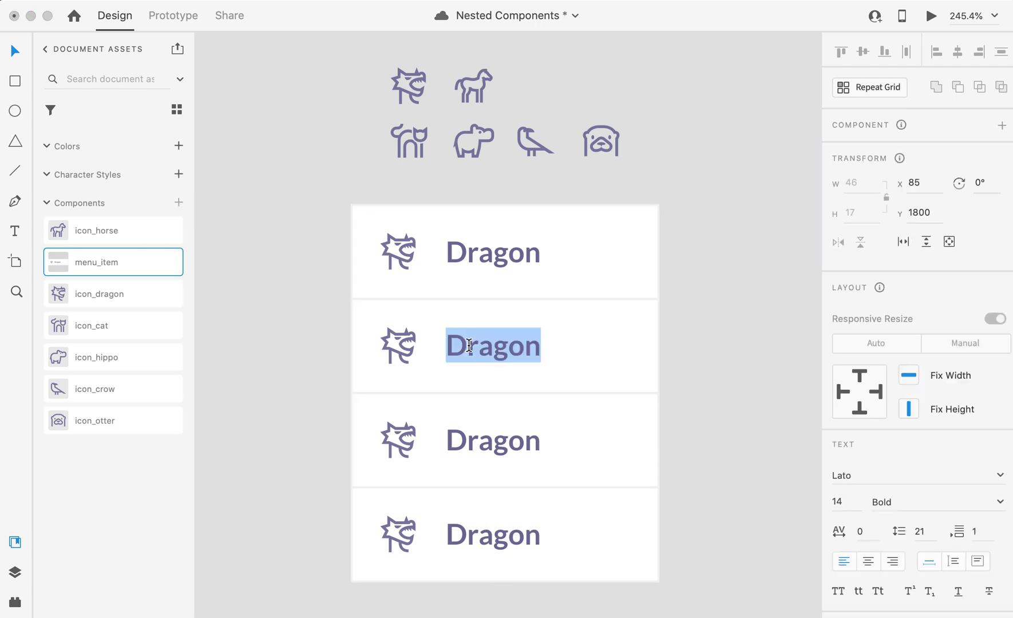
type("Cat")
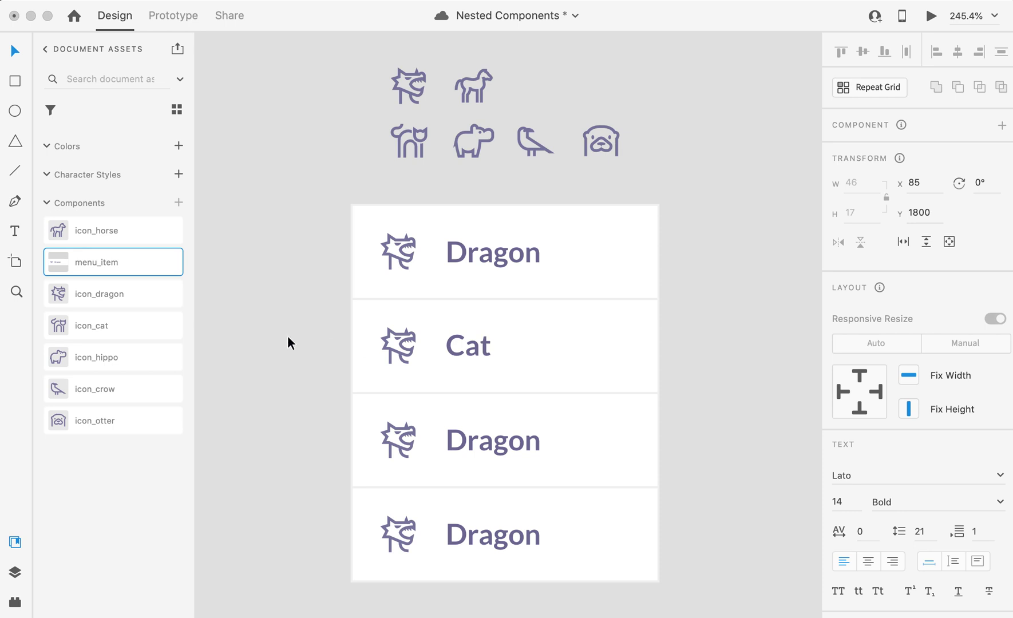
scroll(360, 334, "down", 1)
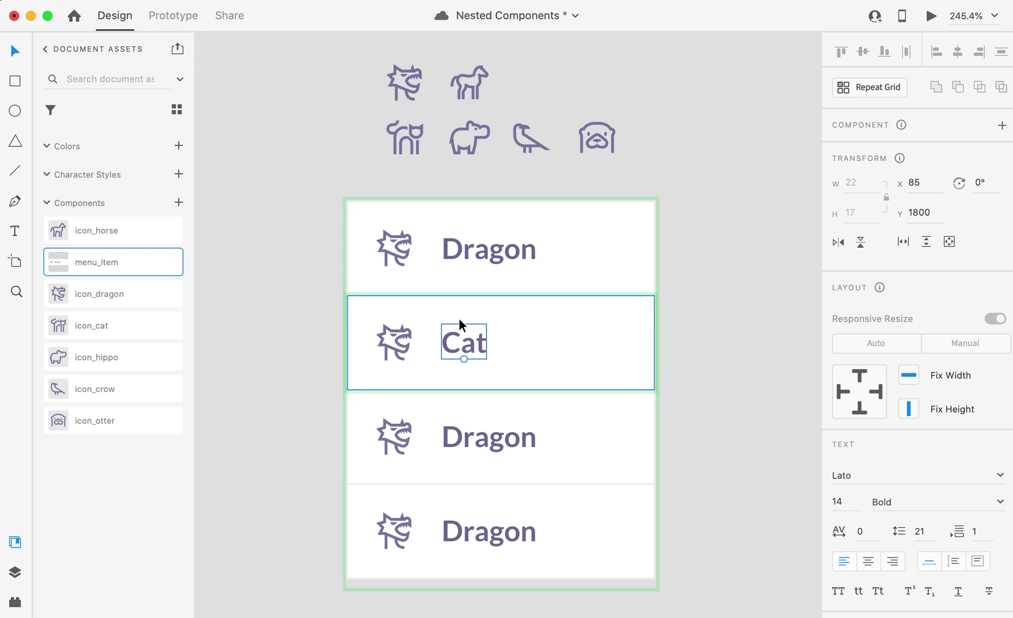
Swap the Cat row's dragon icon for icon_cat from Assets
scroll(395, 345, "up", 5)
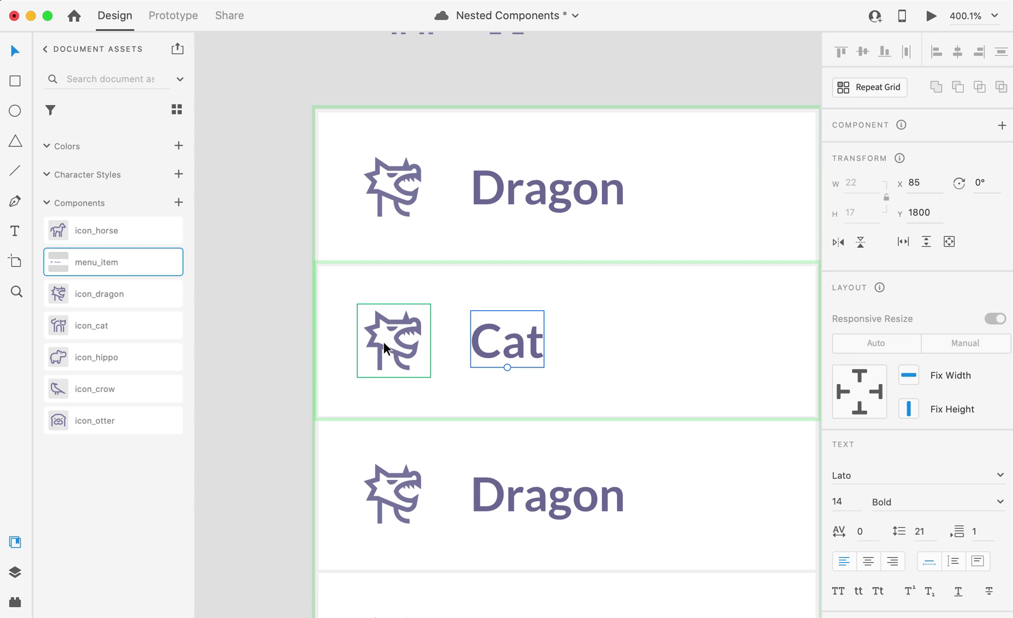
left_click(384, 341)
left_click(263, 344)
left_click(380, 337)
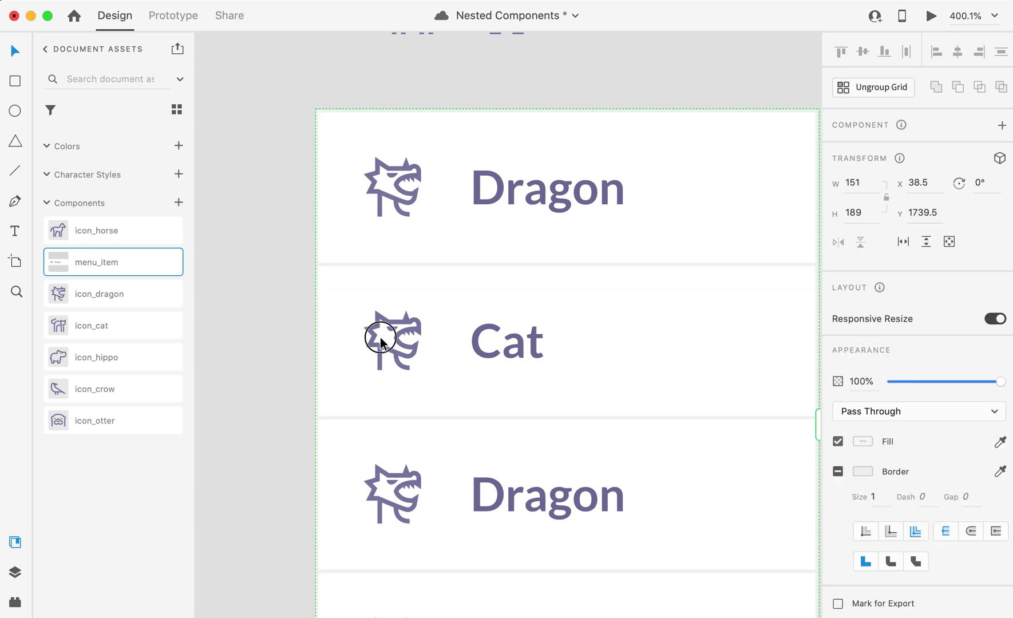
double_click(380, 337)
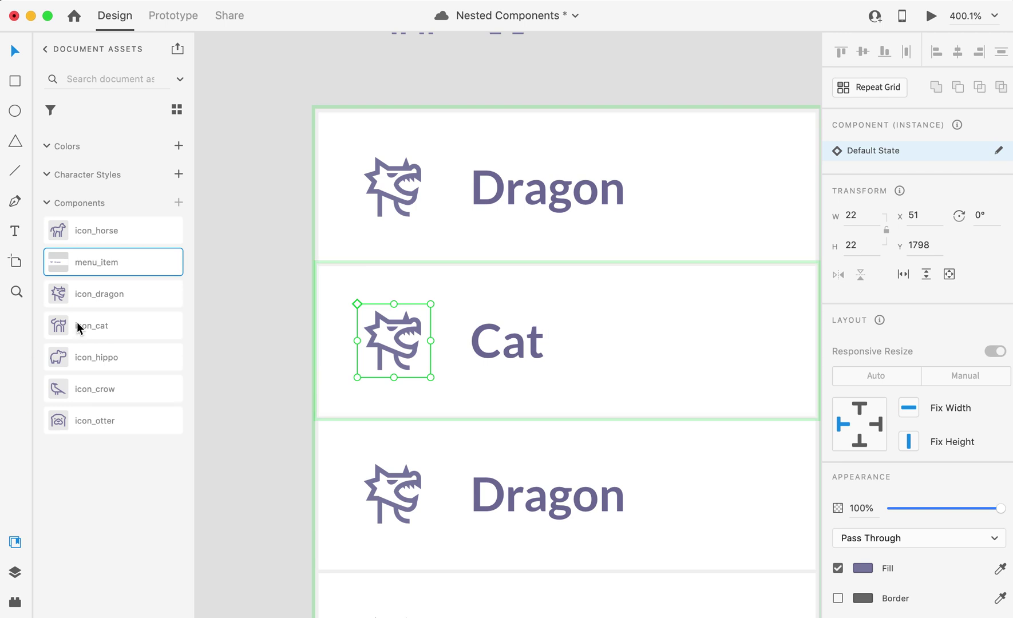
left_click_drag(70, 331, 401, 344)
Rename the third row to 'Horse' and swap its icon for icon_horse
scroll(299, 414, "down", 5)
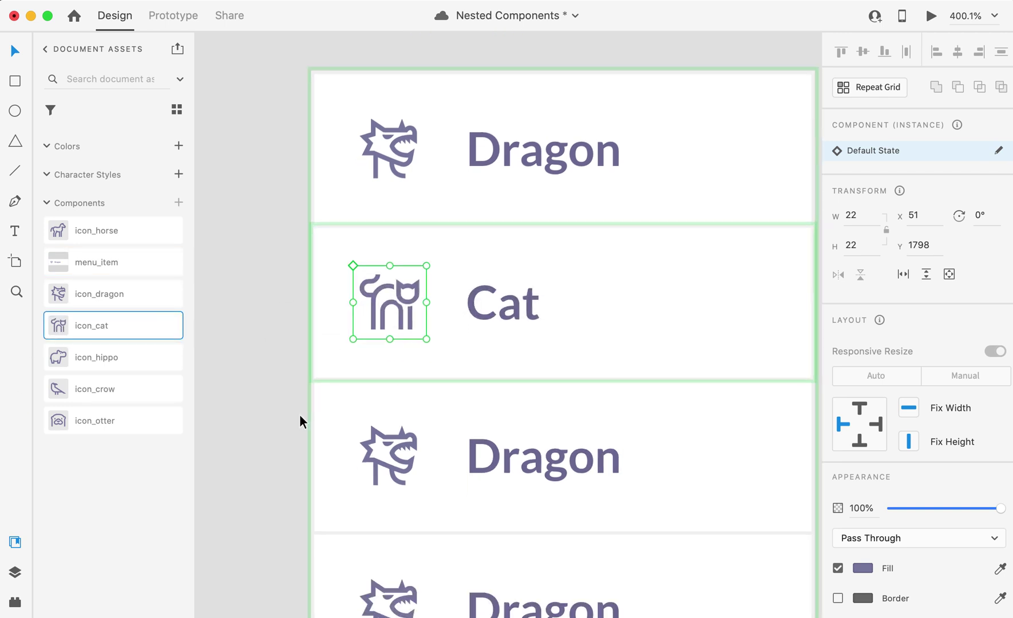
left_click(483, 361)
double_click(483, 361)
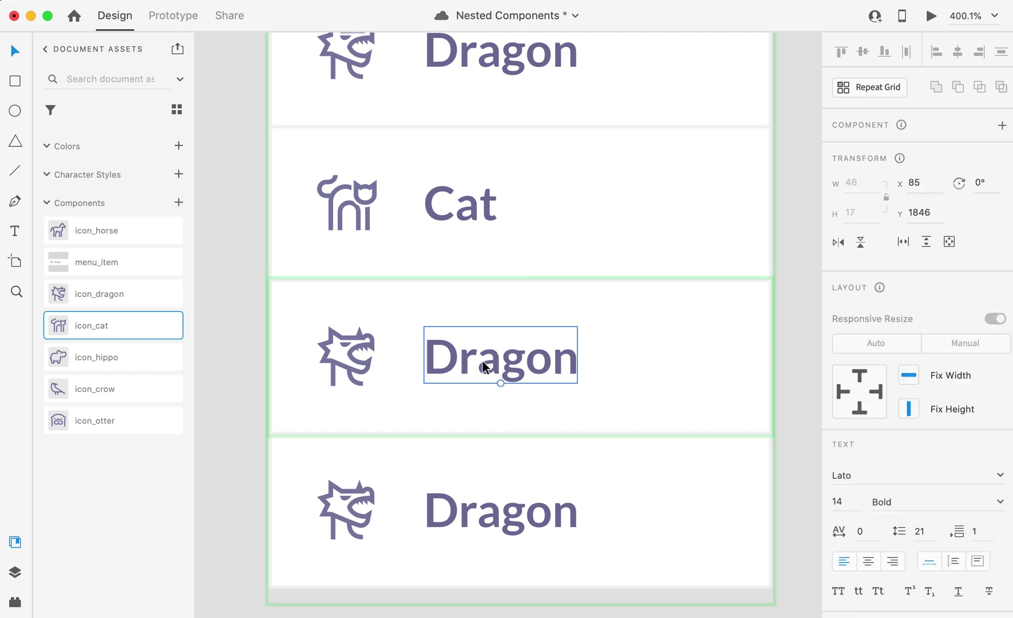
double_click(483, 361)
type("Horse")
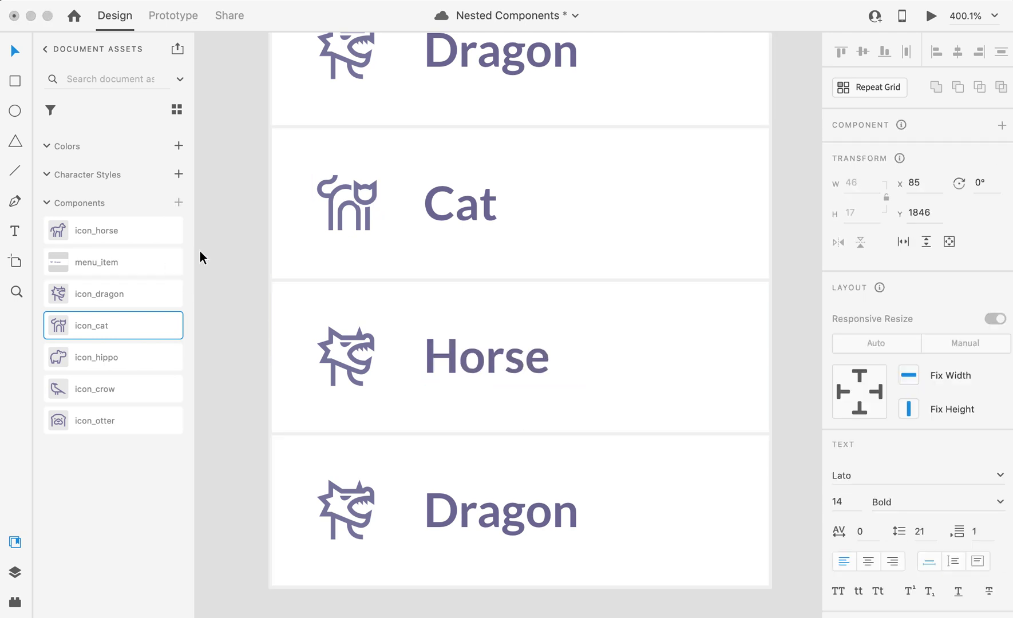
key("Escape")
left_click(333, 362)
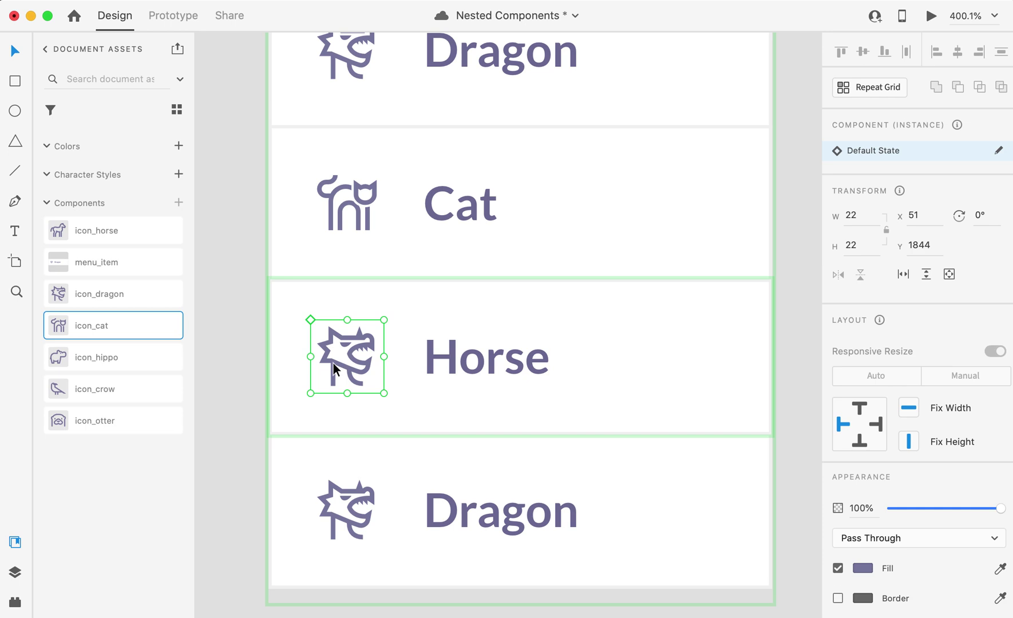
left_click_drag(63, 230, 360, 356)
left_click(230, 314)
scroll(229, 307, "down", 3)
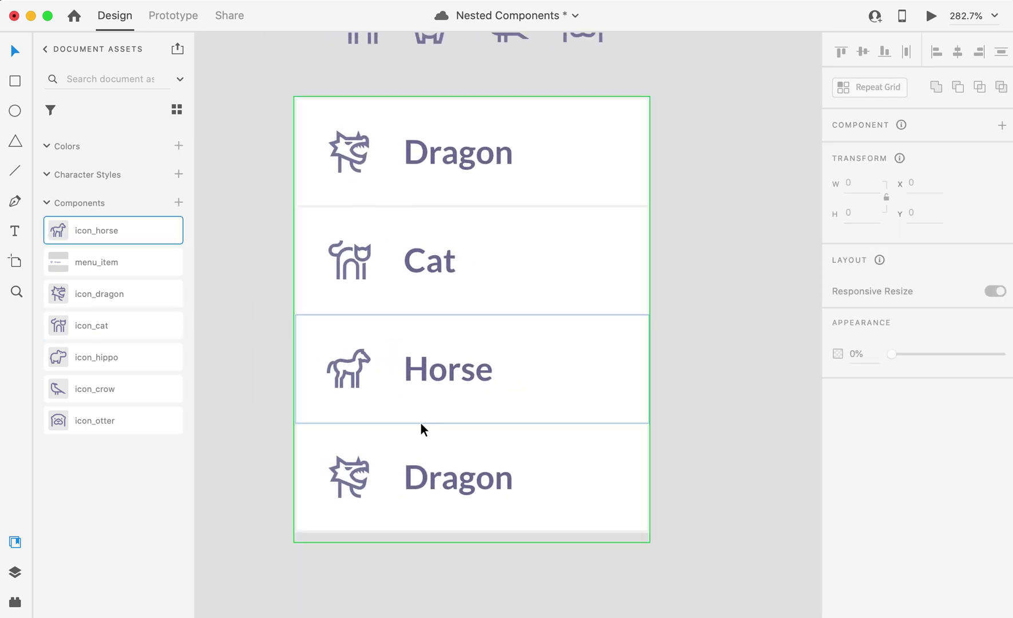
scroll(344, 443, "up", 1)
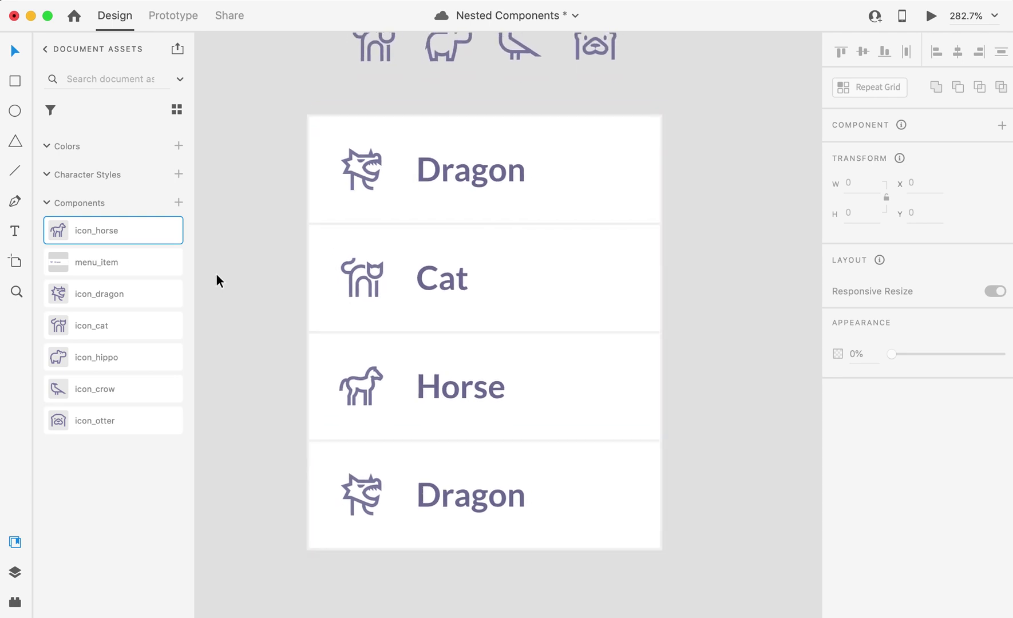
scroll(277, 232, "up", 1)
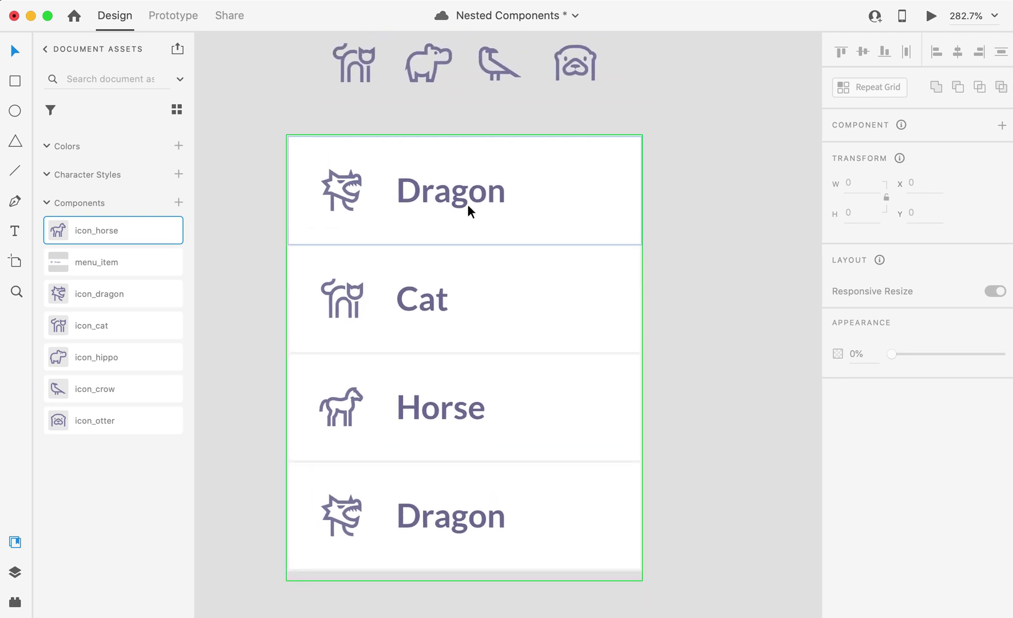
left_click(316, 269)
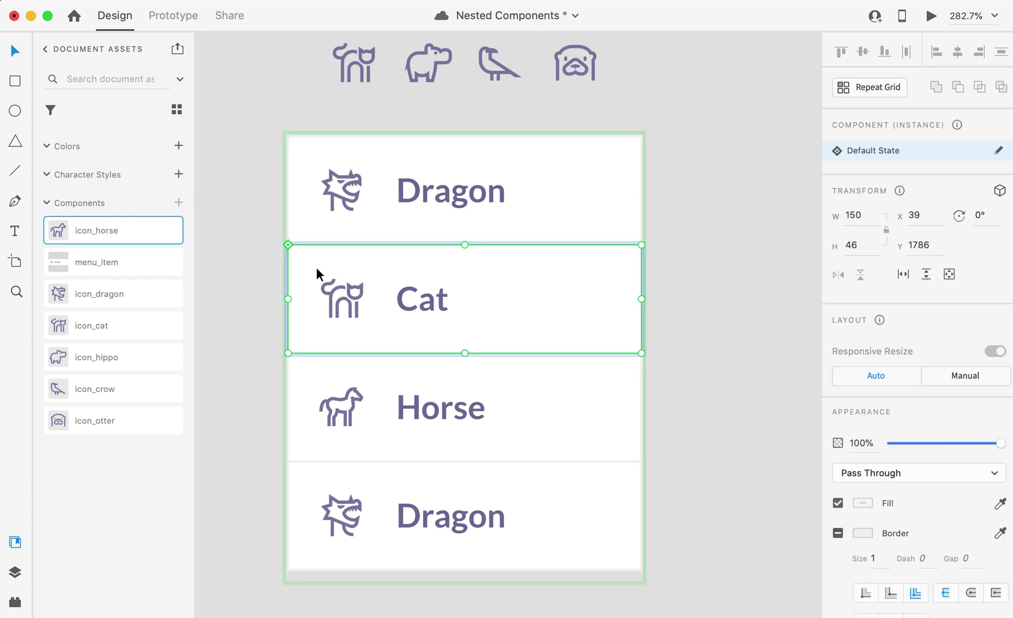
left_click(317, 370)
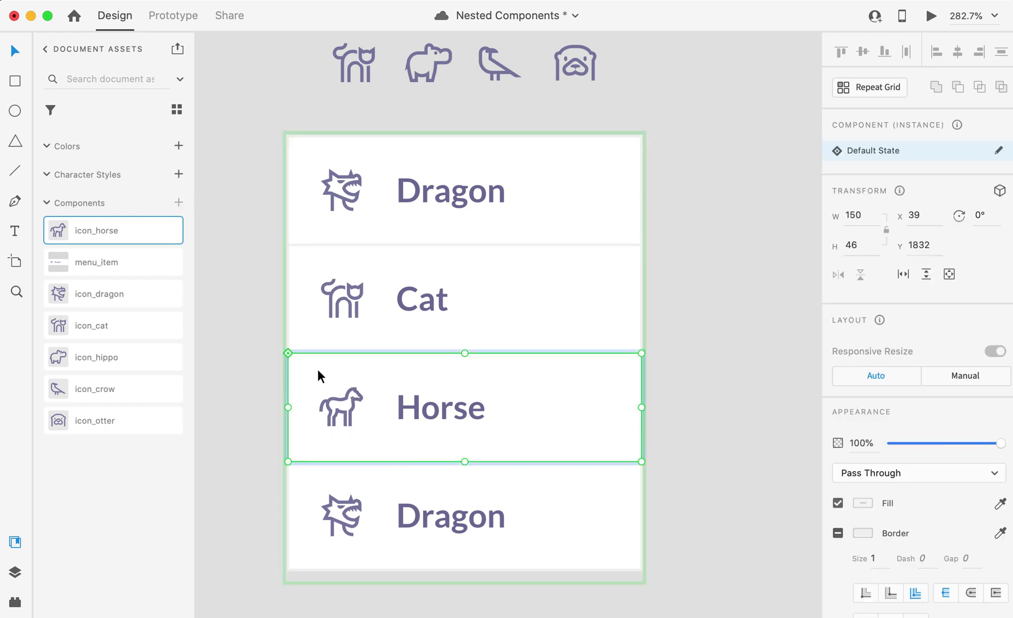
left_click(319, 256)
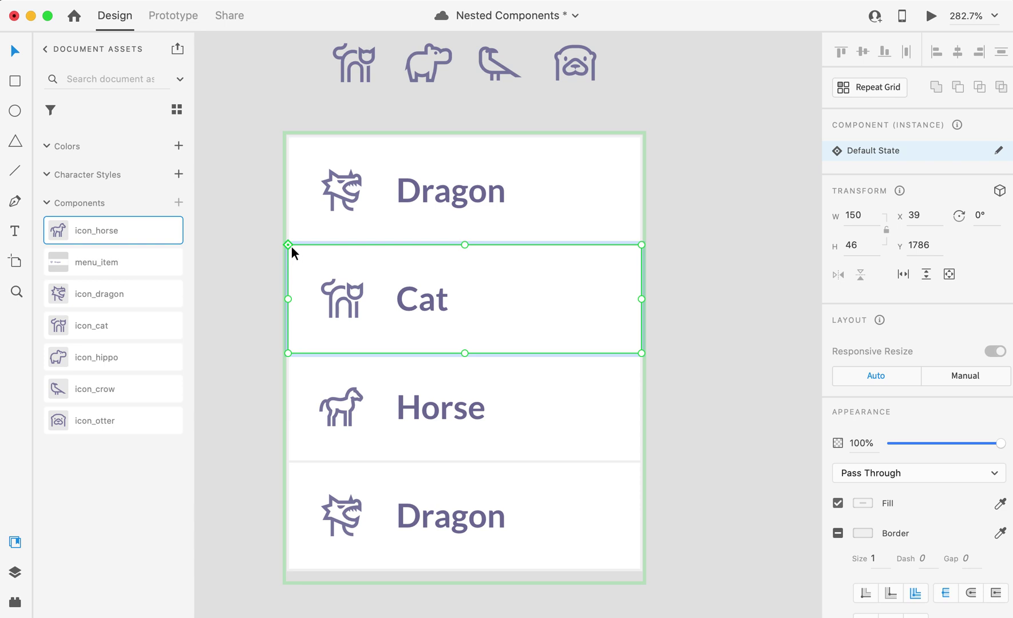
left_click(310, 368)
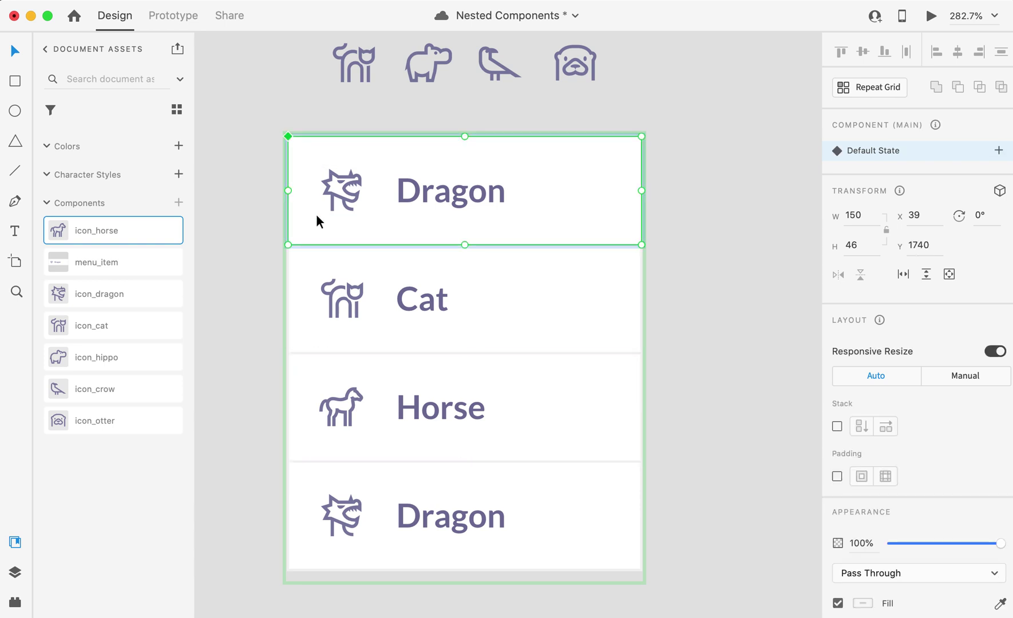
left_click(306, 473)
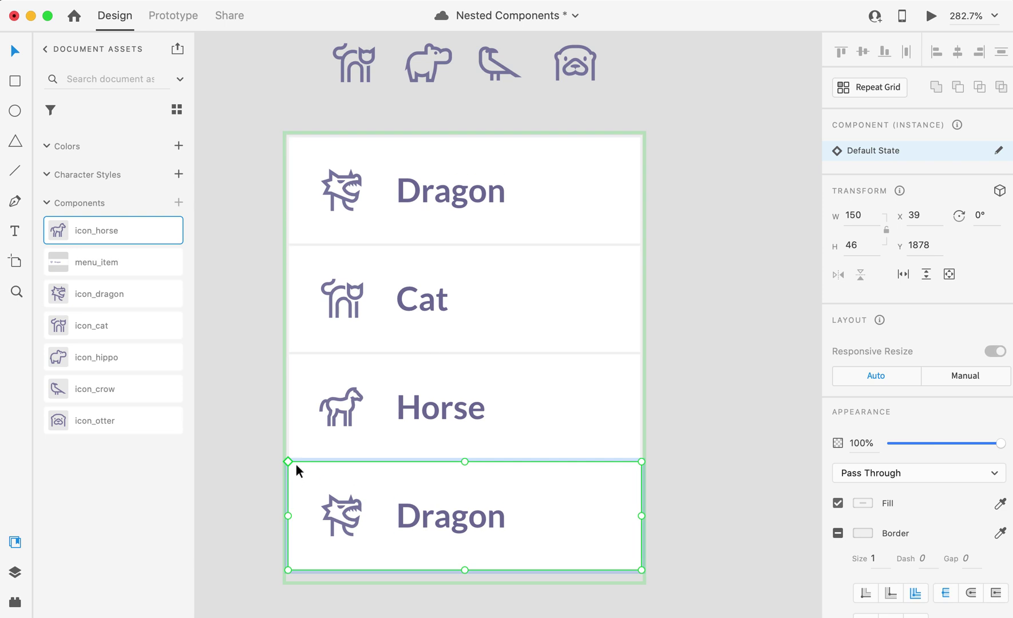
left_click(246, 227)
scroll(245, 227, "left", 2)
scroll(246, 227, "up", 1)
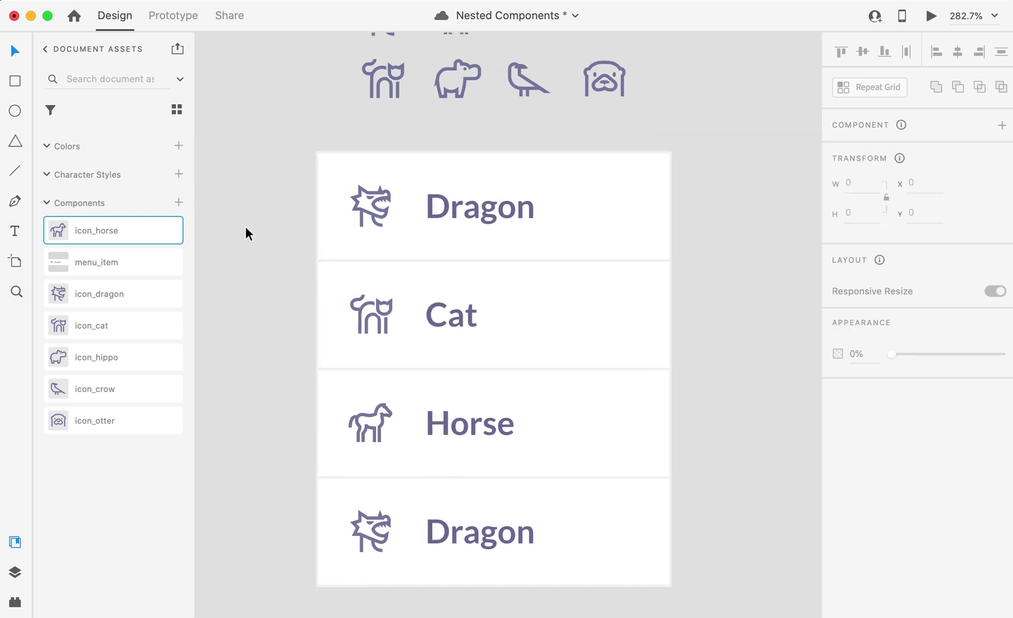
left_click(473, 207)
left_click(473, 207)
double_click(474, 208)
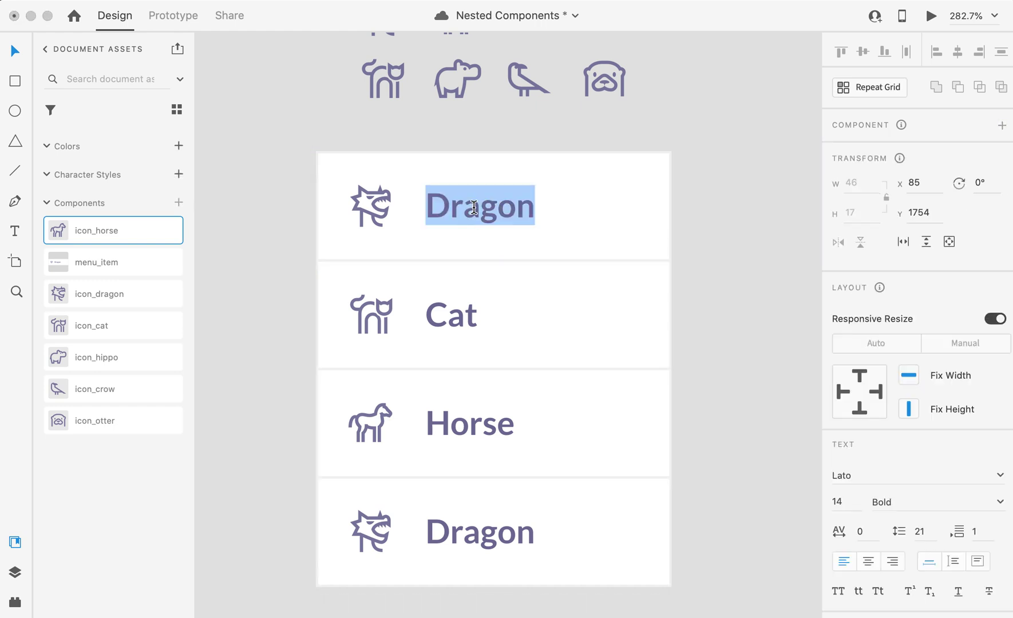
type("Crow")
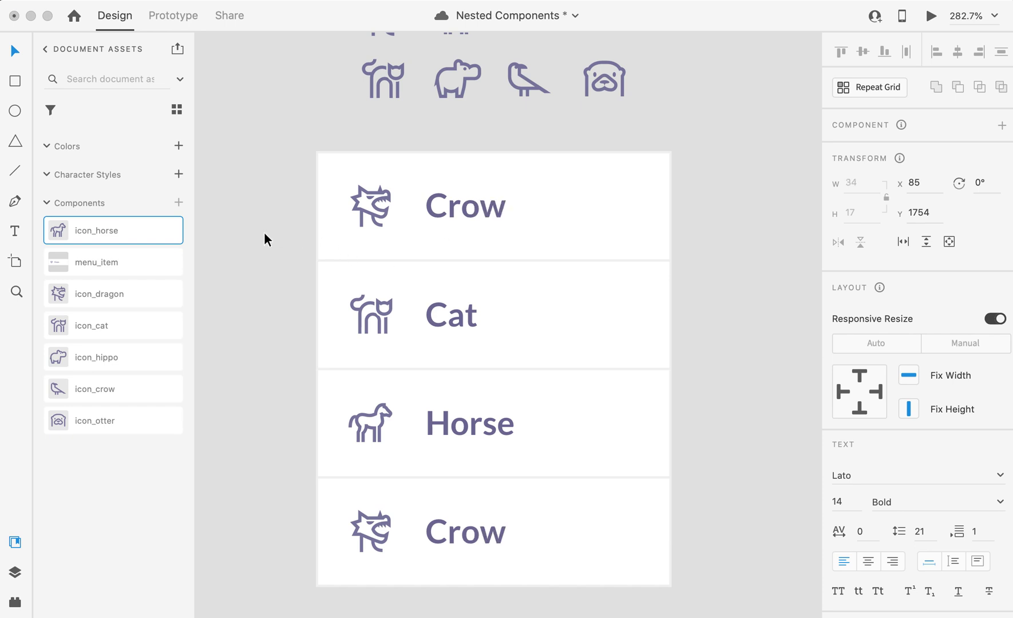
key("Escape")
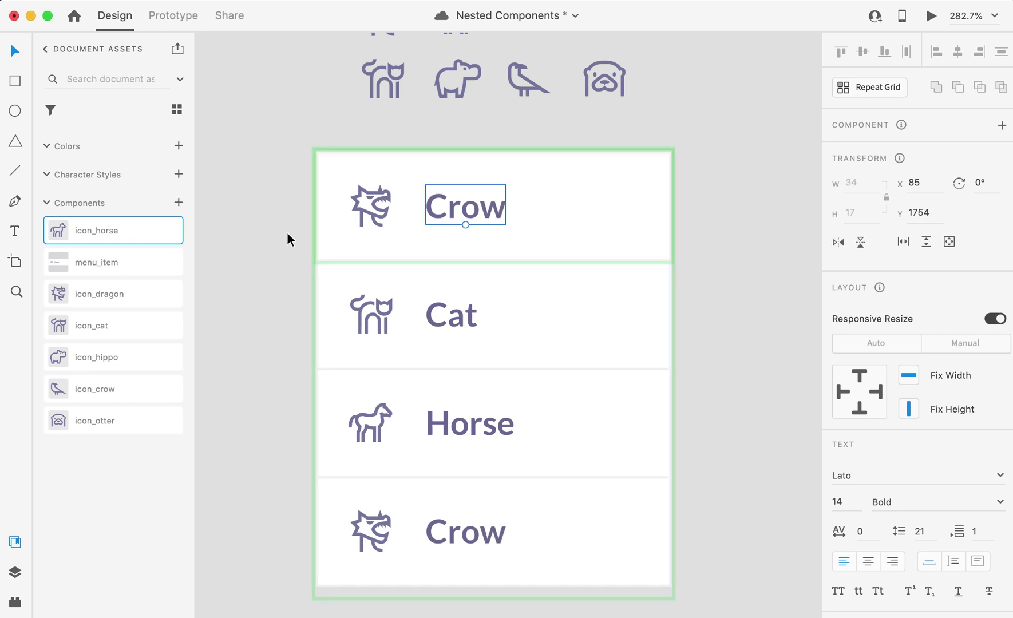
double_click(334, 255)
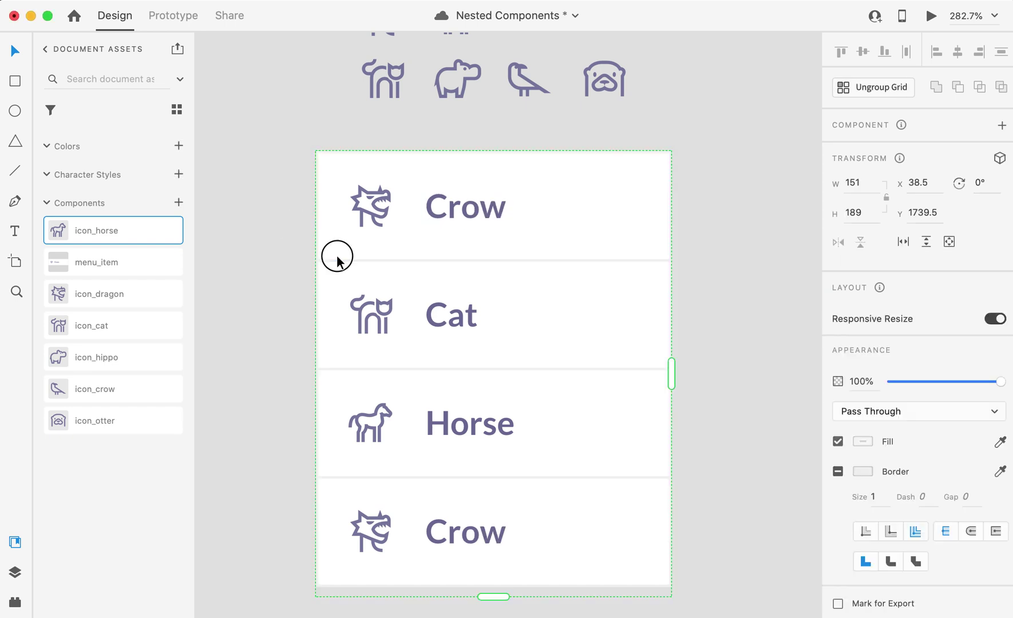
left_click(286, 263)
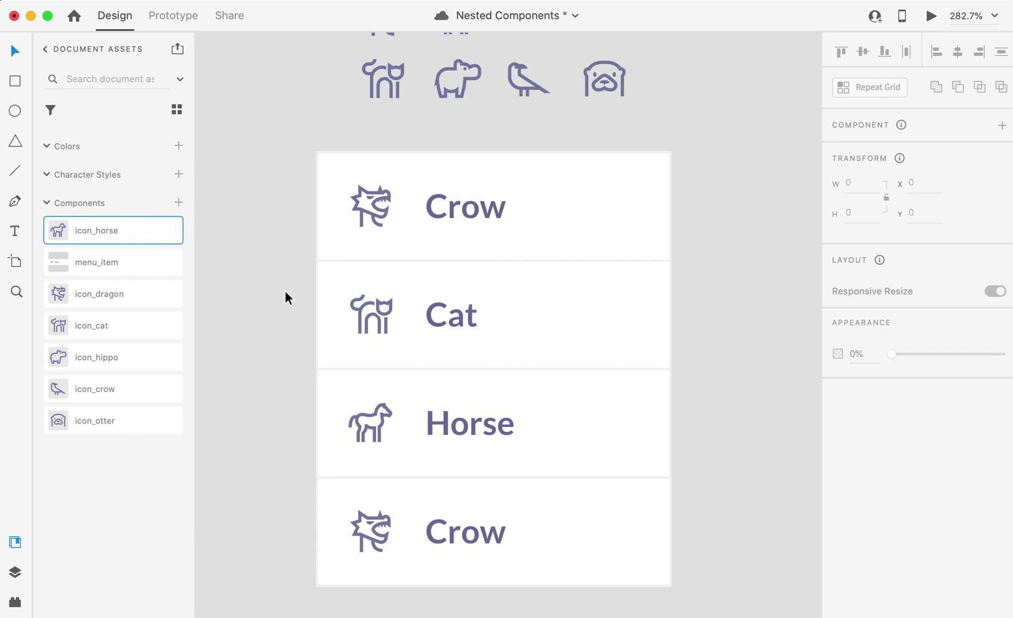
double_click(361, 491)
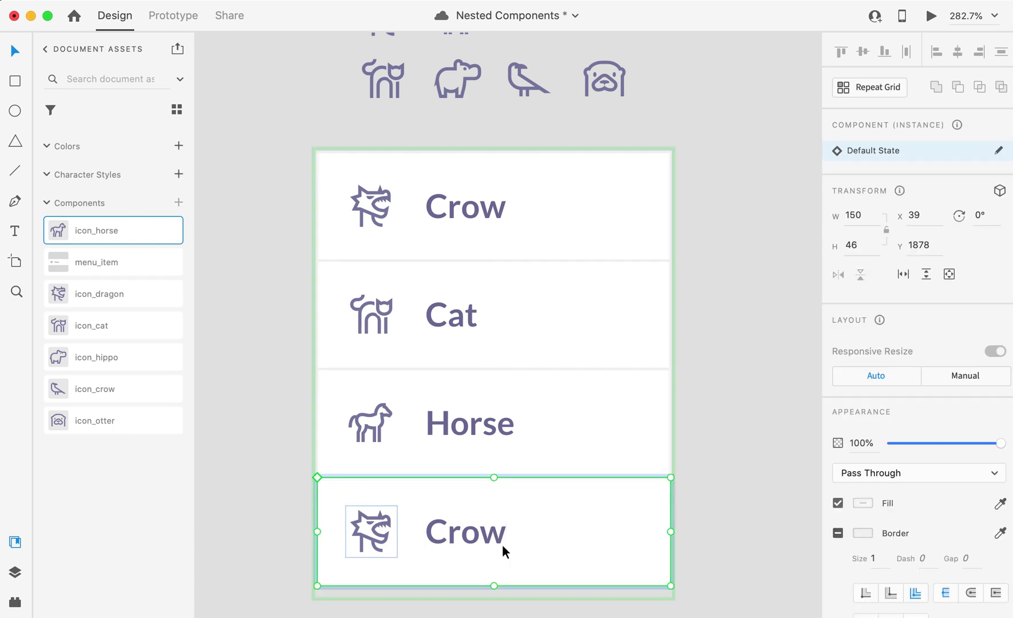
left_click(334, 276)
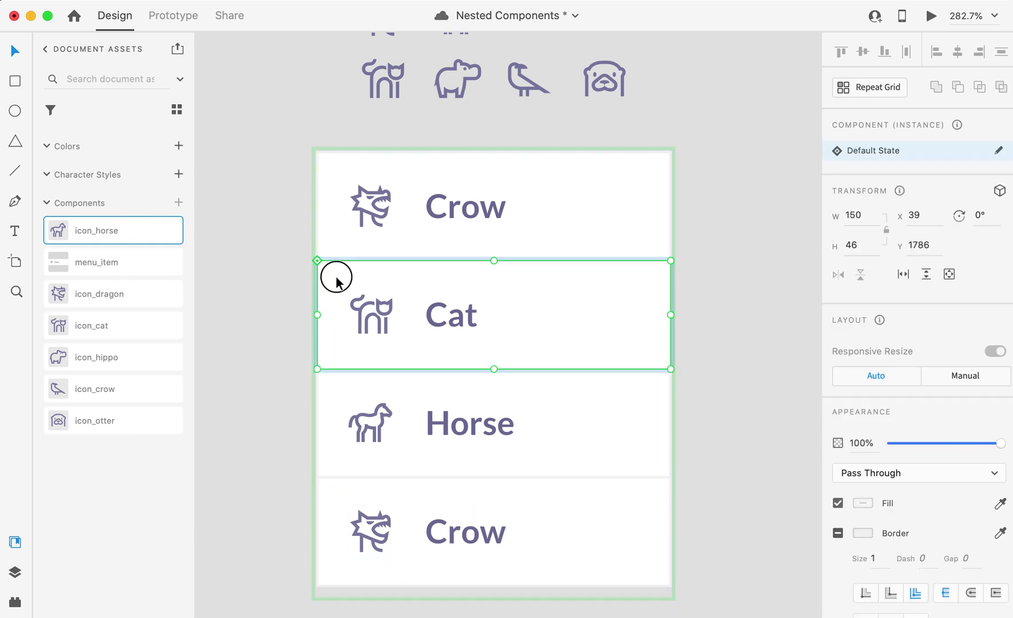
left_click(334, 390)
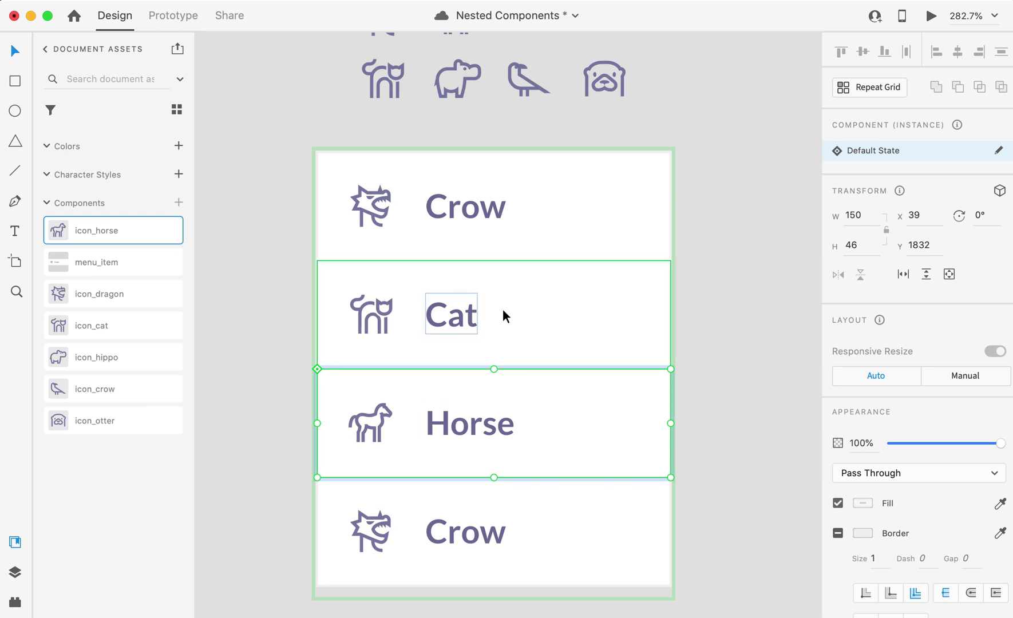
left_click(281, 283)
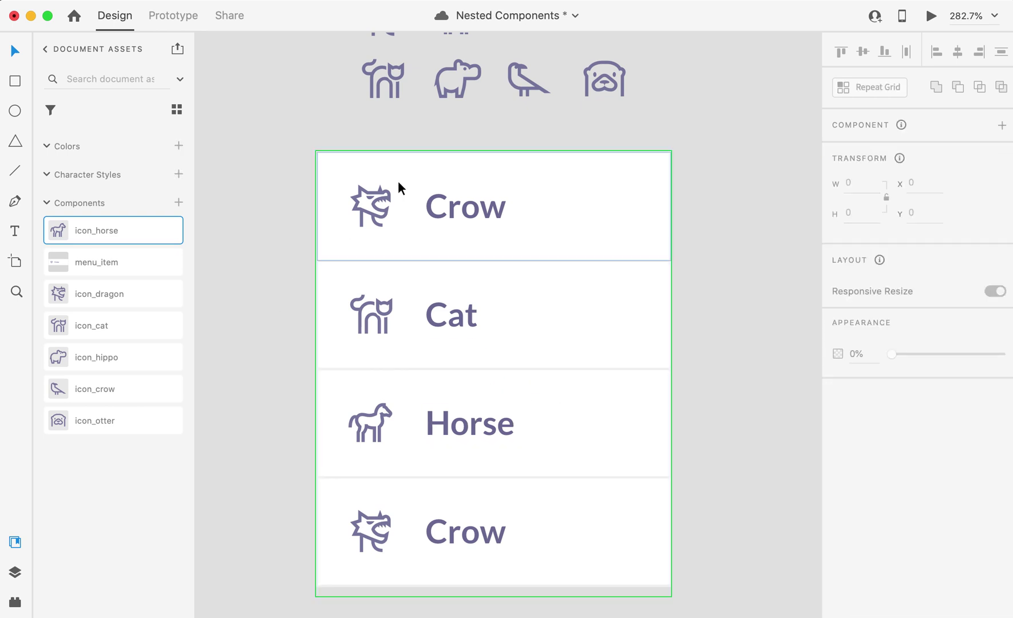
Drop icon_otter onto the top Crow row's icon, replacing the dragon glyph on both Crow rows
double_click(369, 207)
left_click(369, 207)
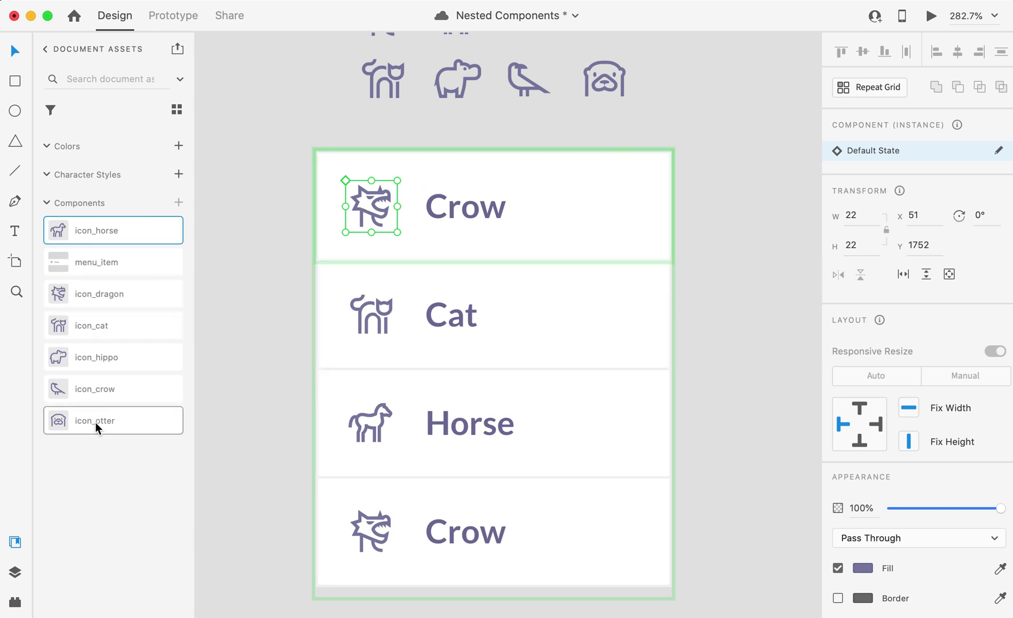
left_click_drag(72, 421, 380, 207)
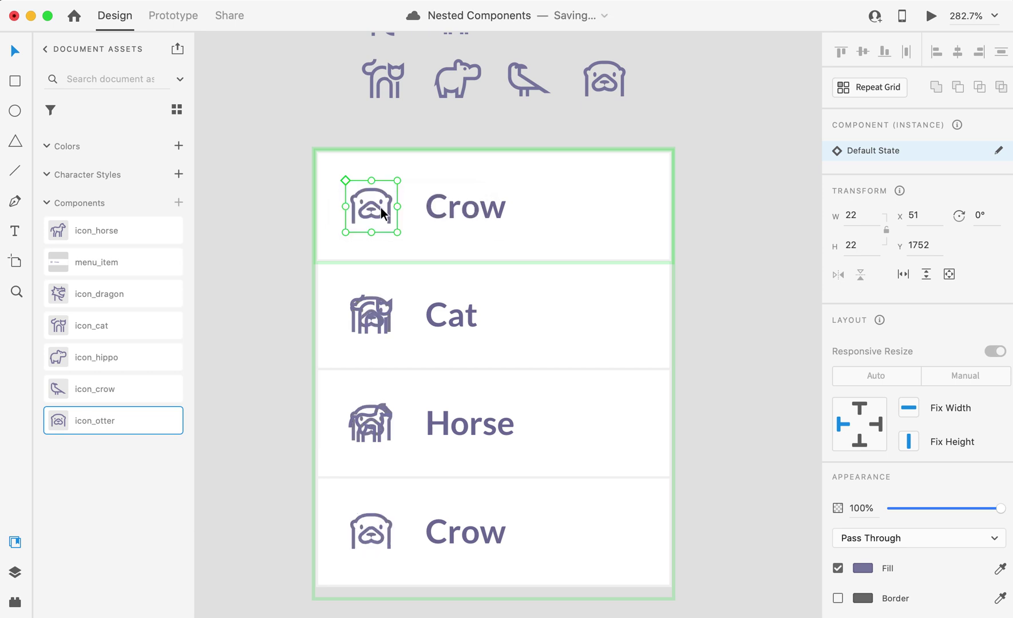
scroll(400, 216, "down", 2)
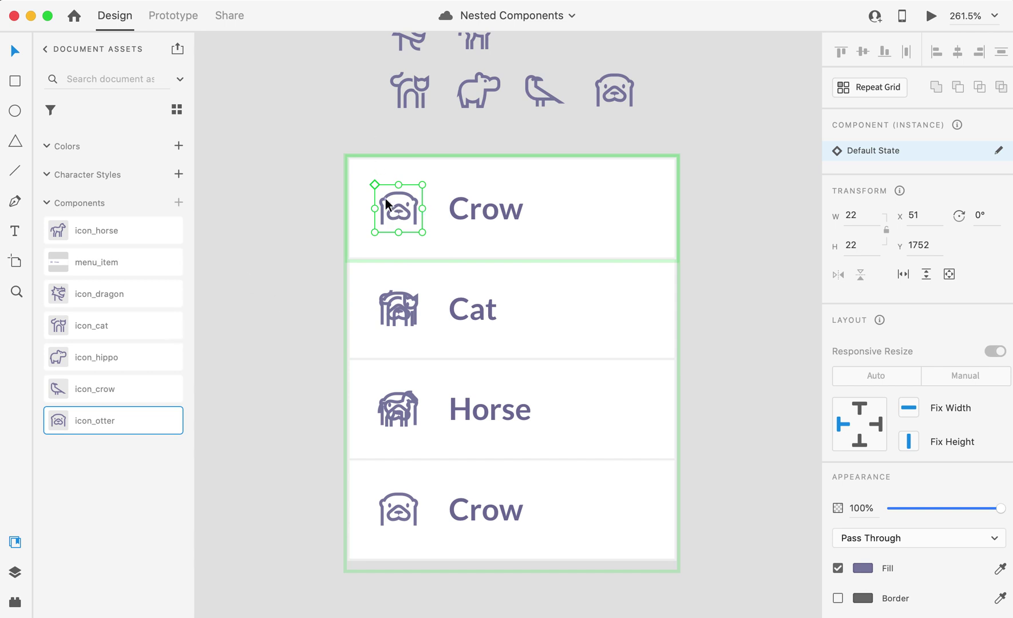
Delete the stacked icon_otter layer from the Cat row in Layers, then undo the deletion
left_click(325, 289)
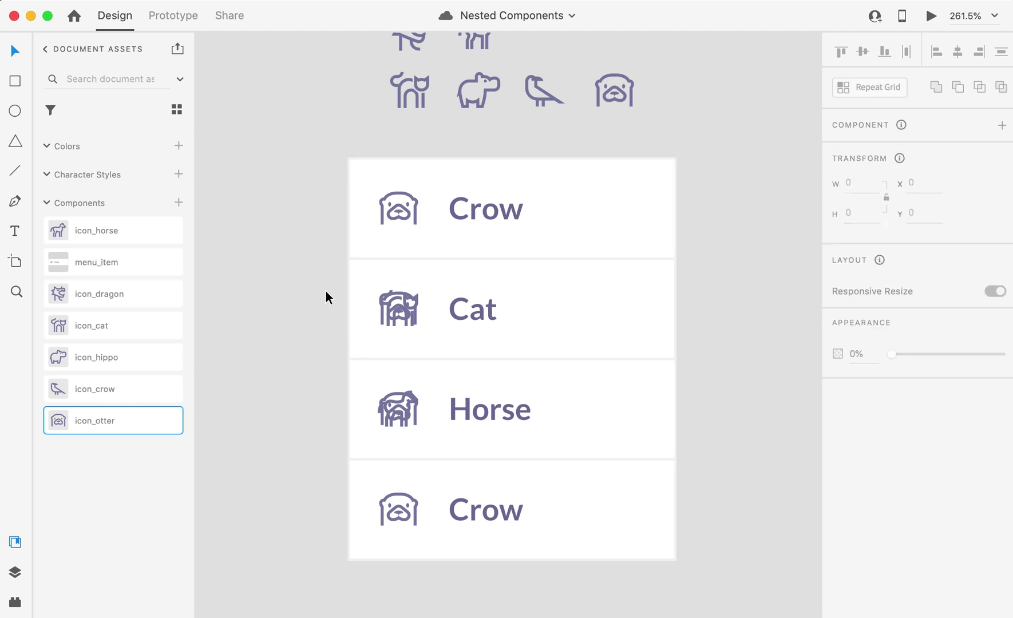
left_click(427, 286)
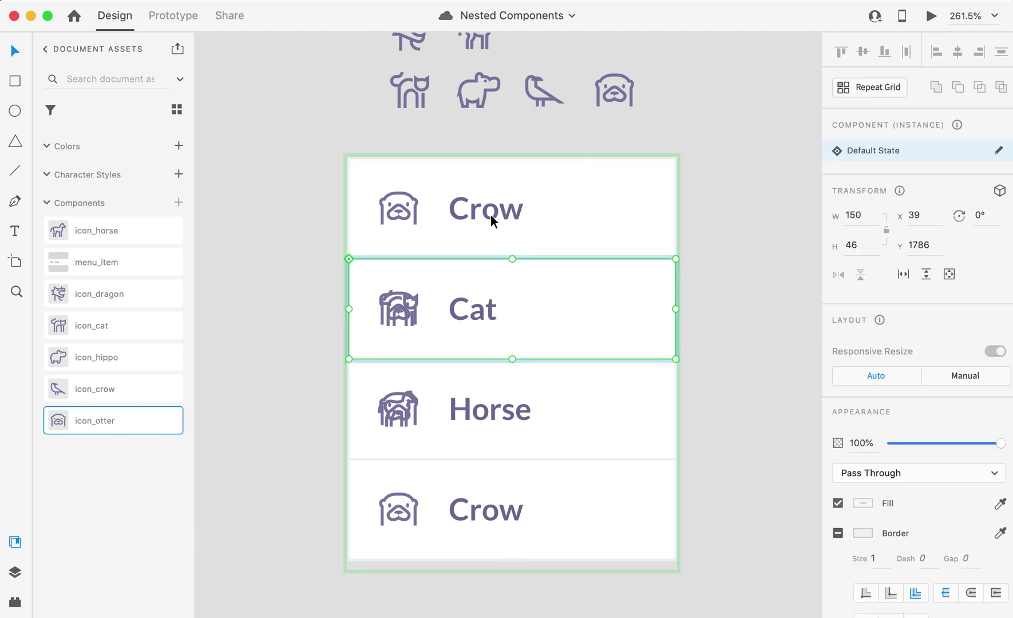
left_click(16, 571)
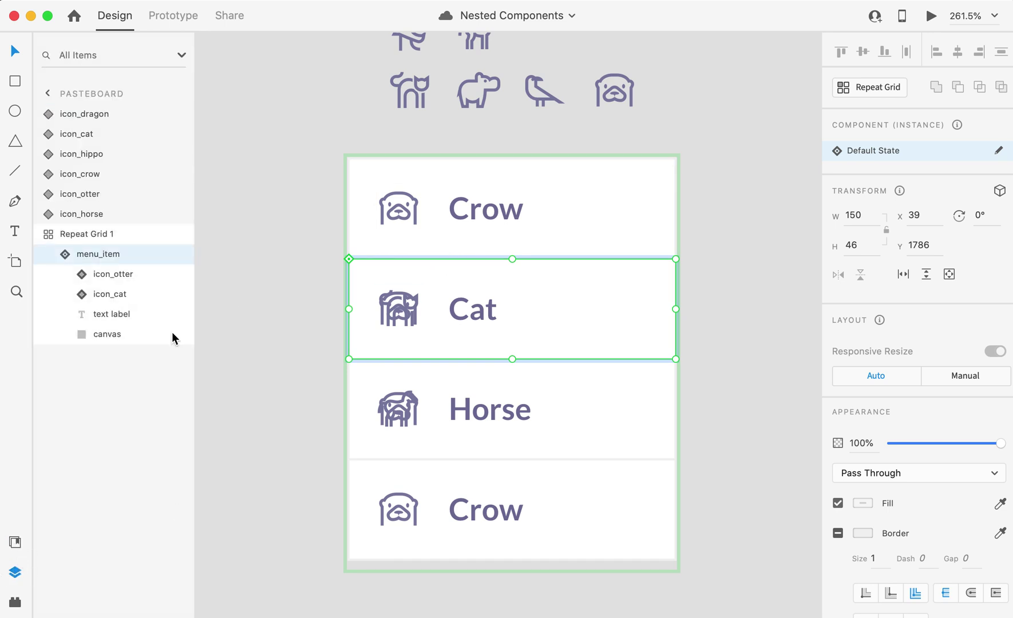
left_click(95, 274)
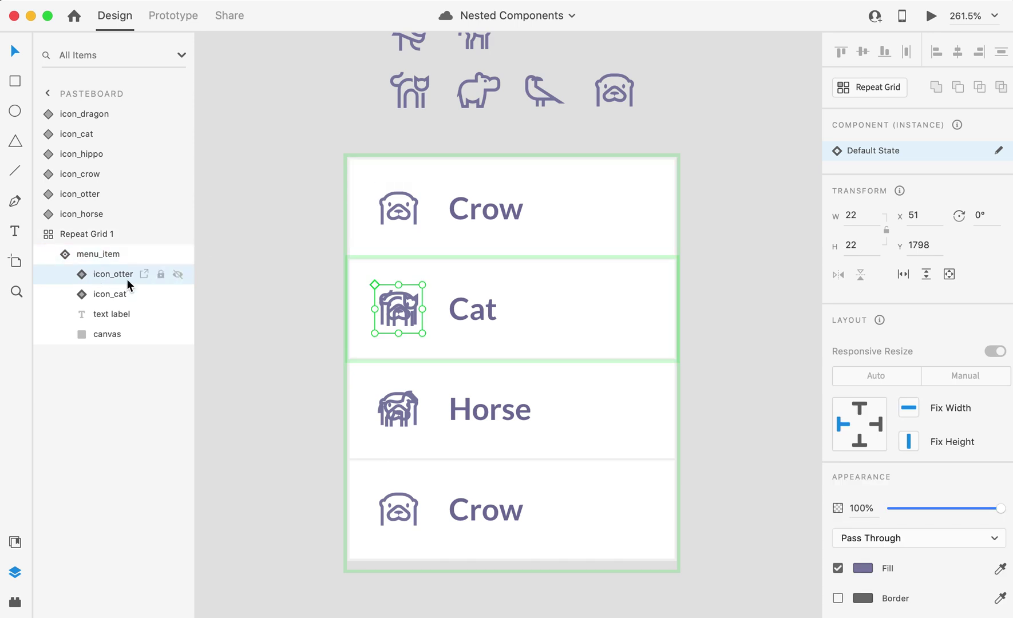
key("Delete")
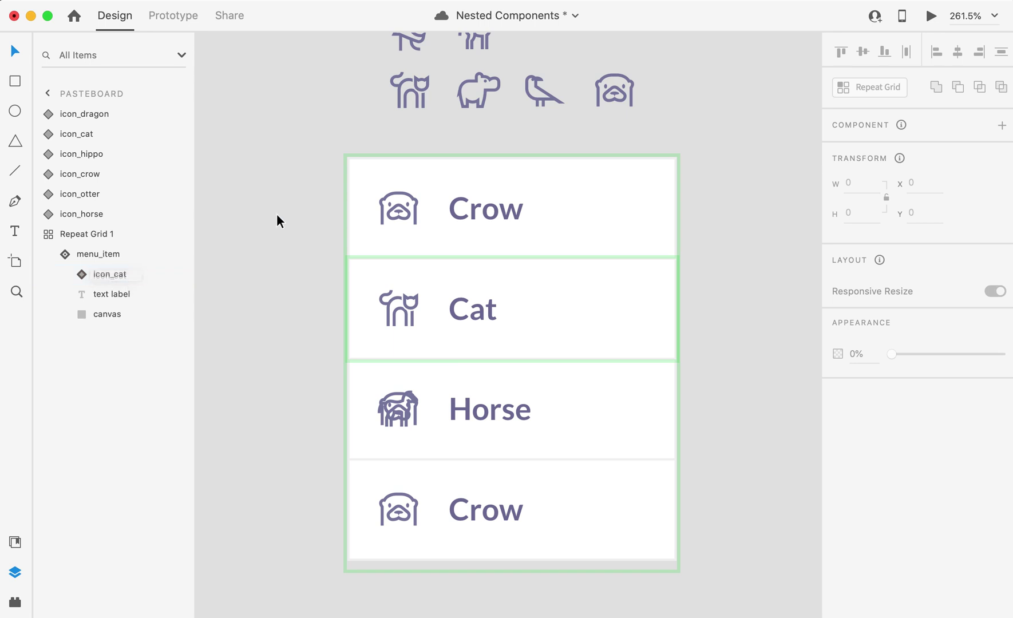
key("super+z")
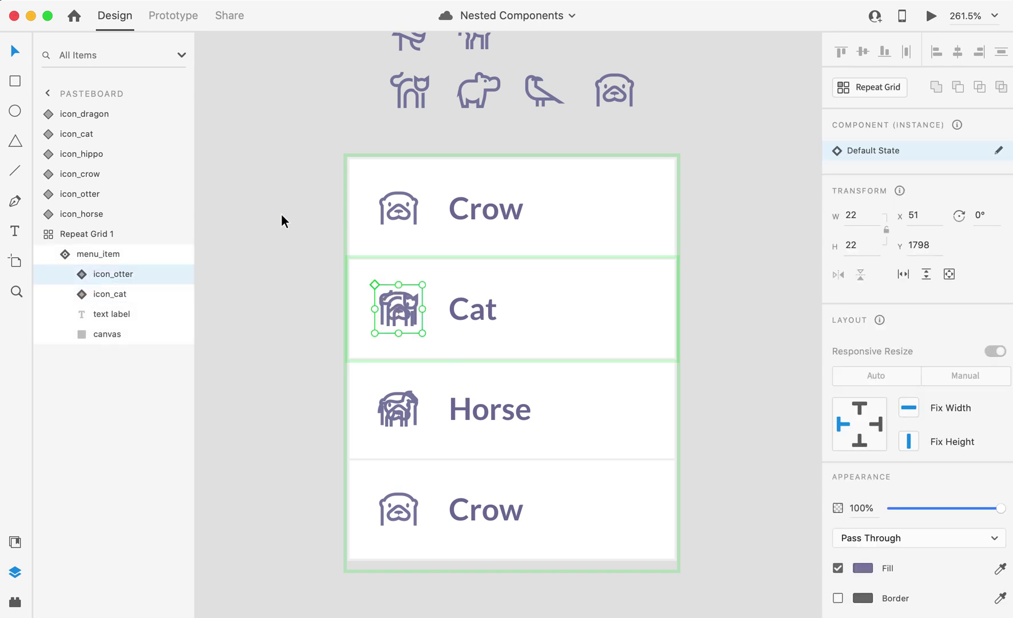
left_click(304, 255)
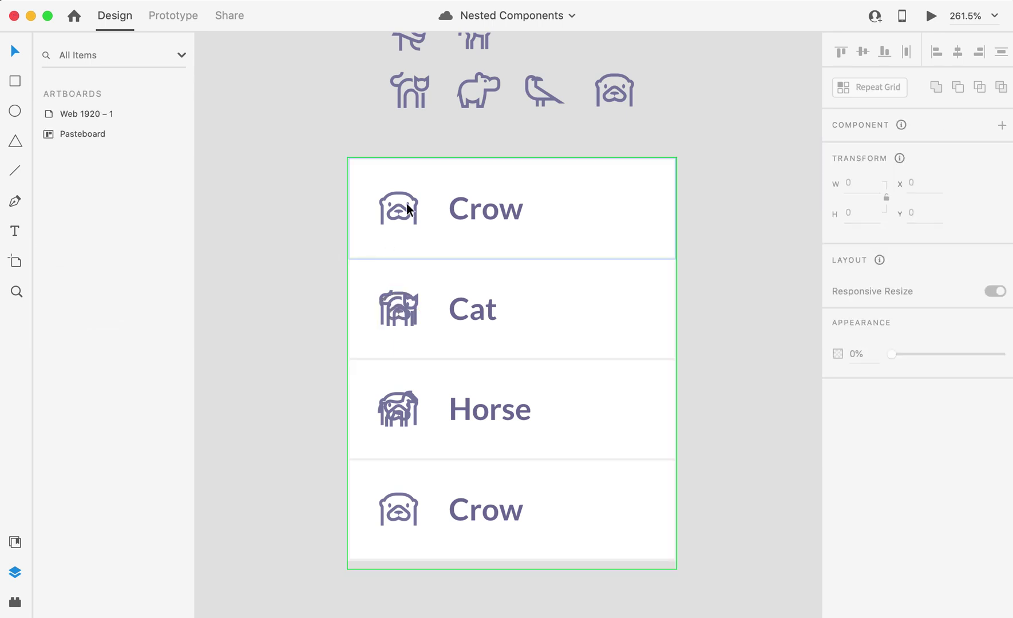
scroll(405, 203, "left", 2)
scroll(406, 203, "up", 1)
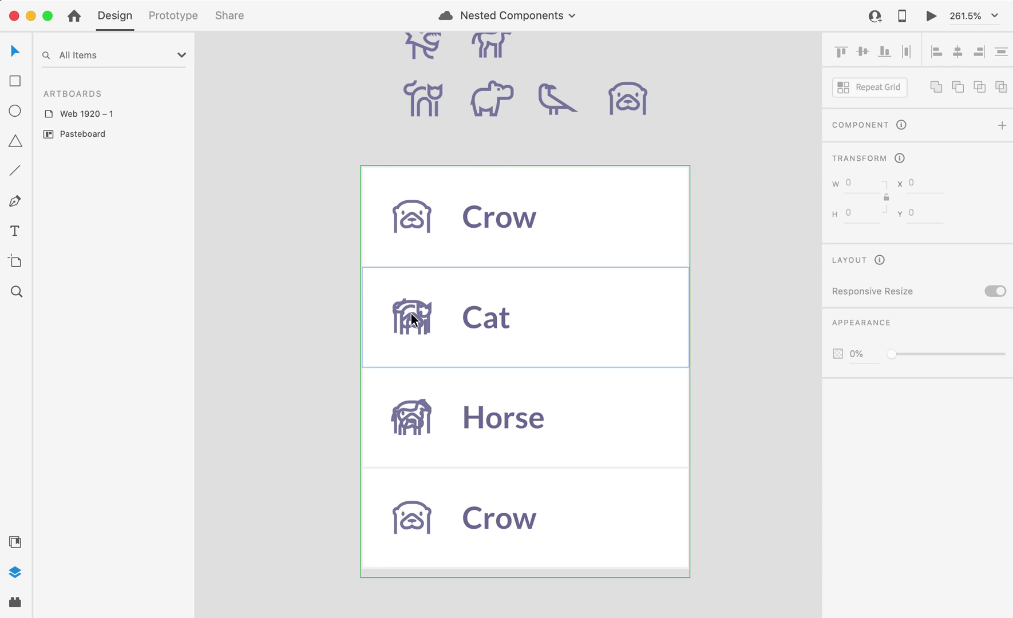
double_click(415, 222)
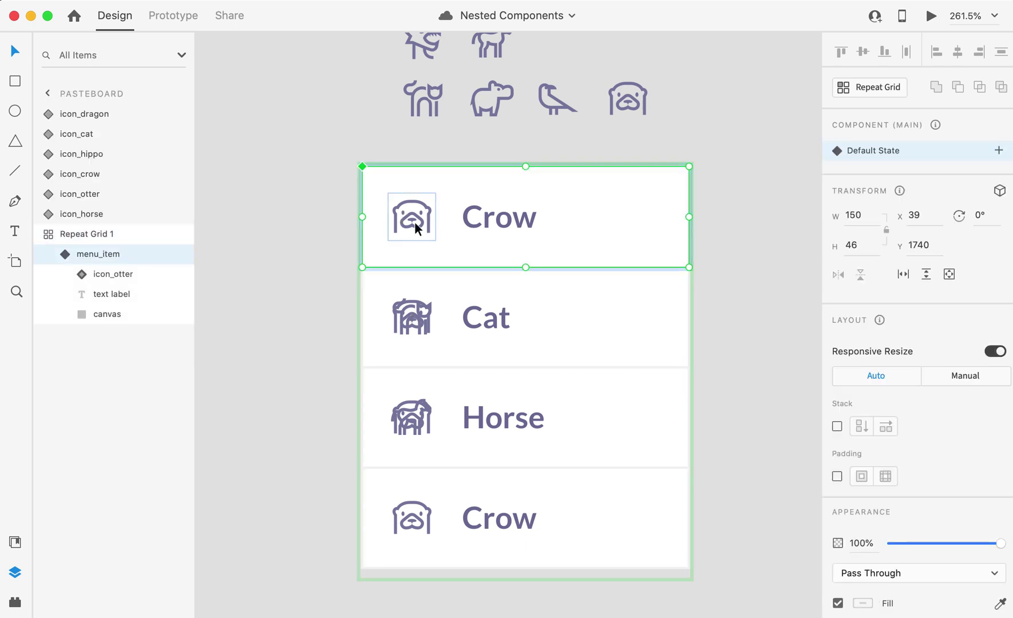
double_click(415, 222)
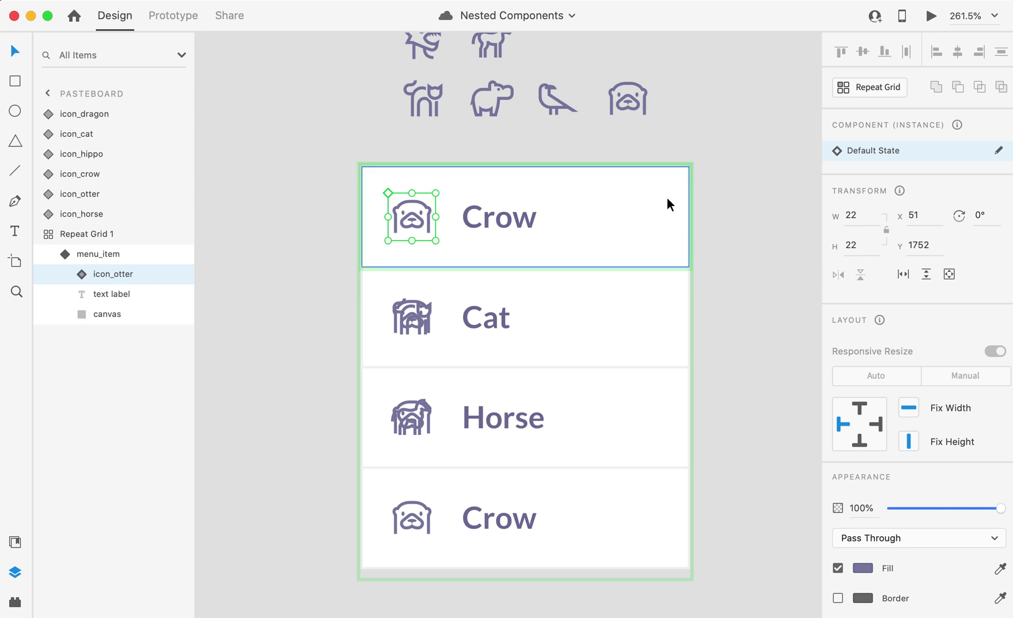
Jump from the top row's otter icon to its main component via Edit Main Component
right_click(416, 223)
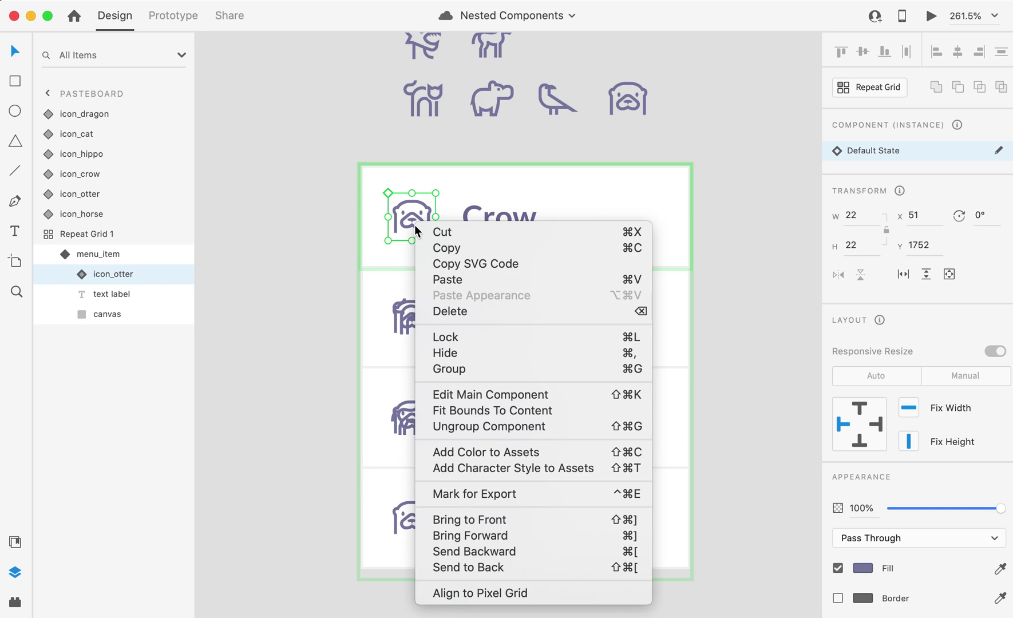
left_click(539, 395)
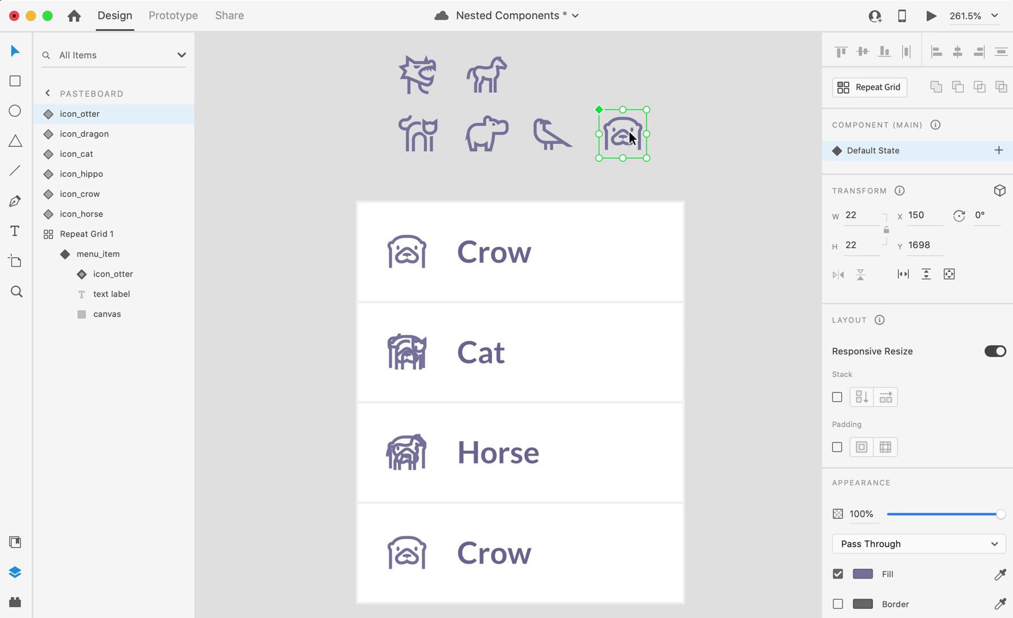
scroll(629, 132, "down", 2)
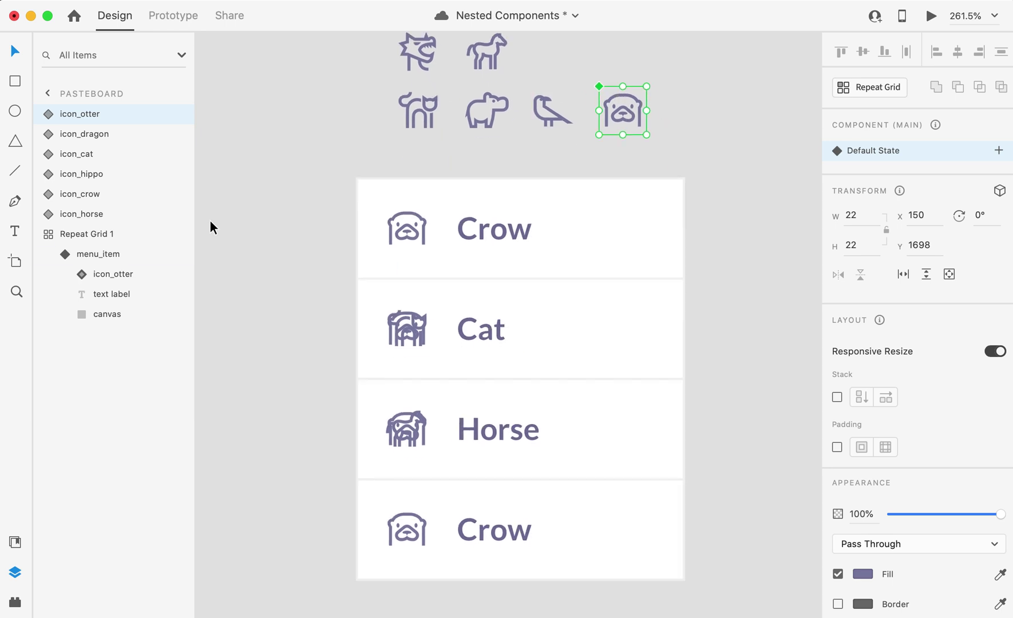
Drag icon_hippo from Assets onto the main otter icon, then undo the swap
left_click(14, 543)
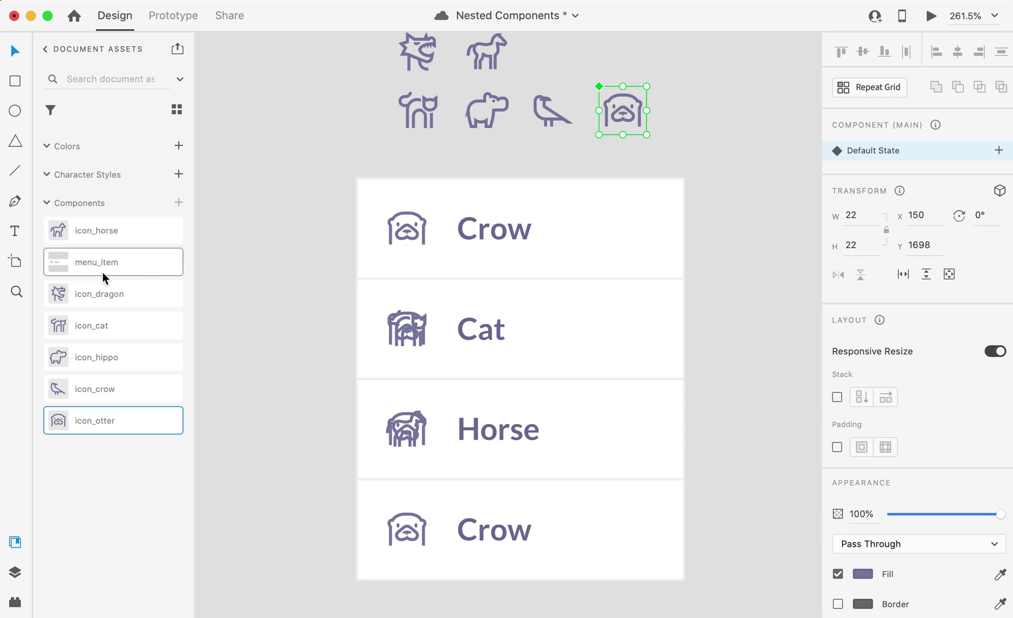
left_click_drag(57, 358, 619, 112)
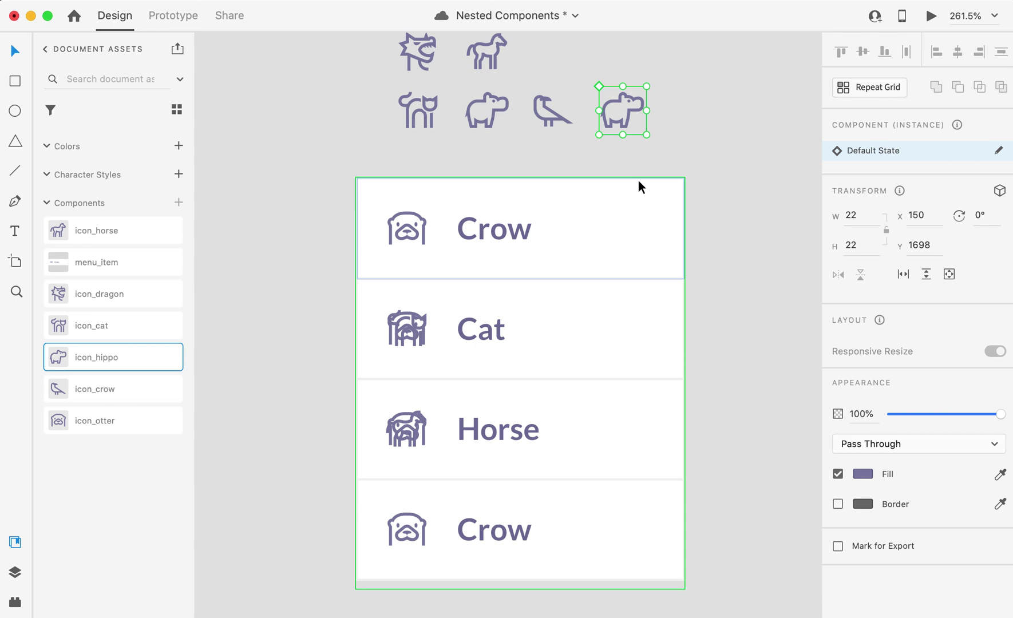
key("super+z")
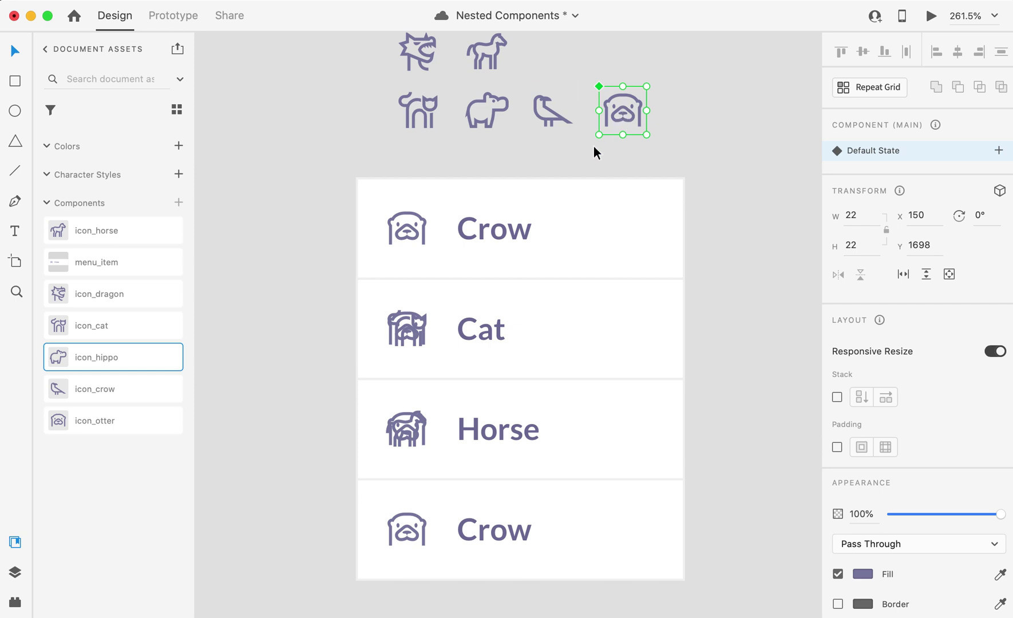
scroll(593, 145, "left", 3)
scroll(593, 145, "up", 2)
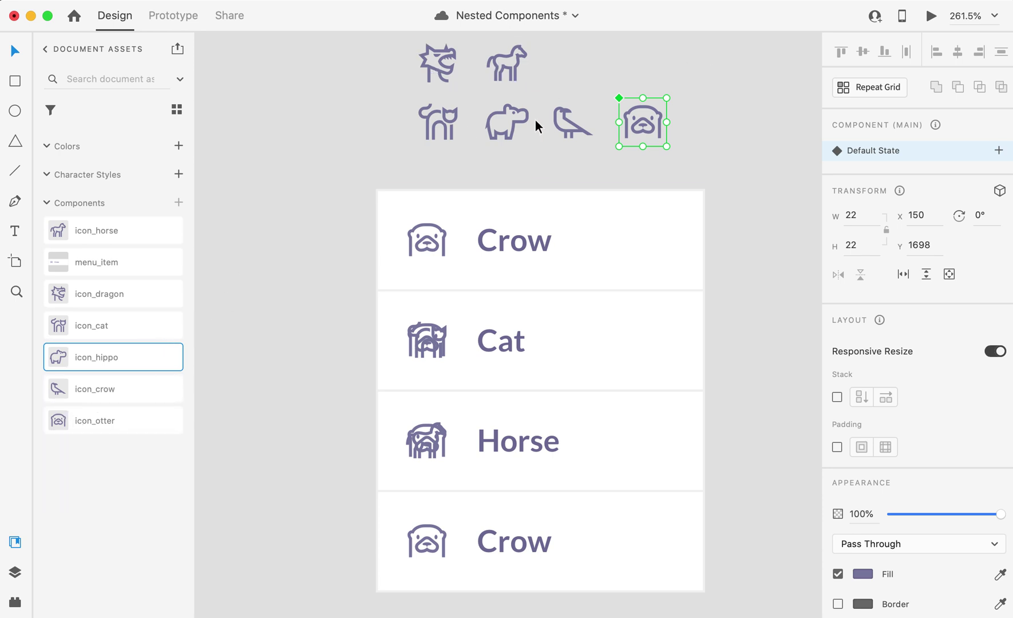
Select the hippo glyph inside the hippo icon component on the pasteboard
left_click(510, 118)
double_click(510, 118)
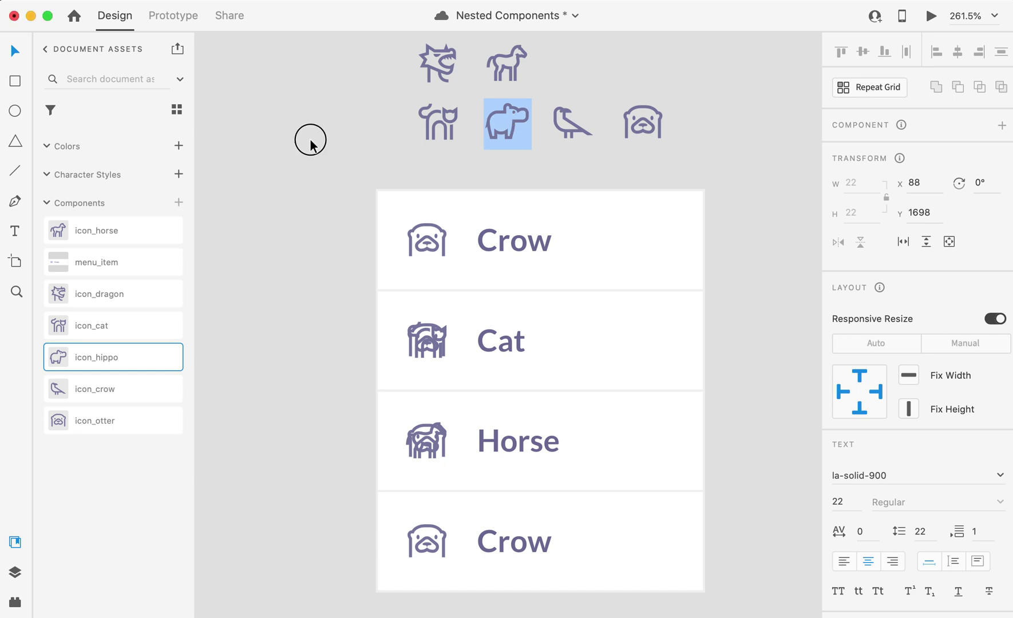
key("Escape")
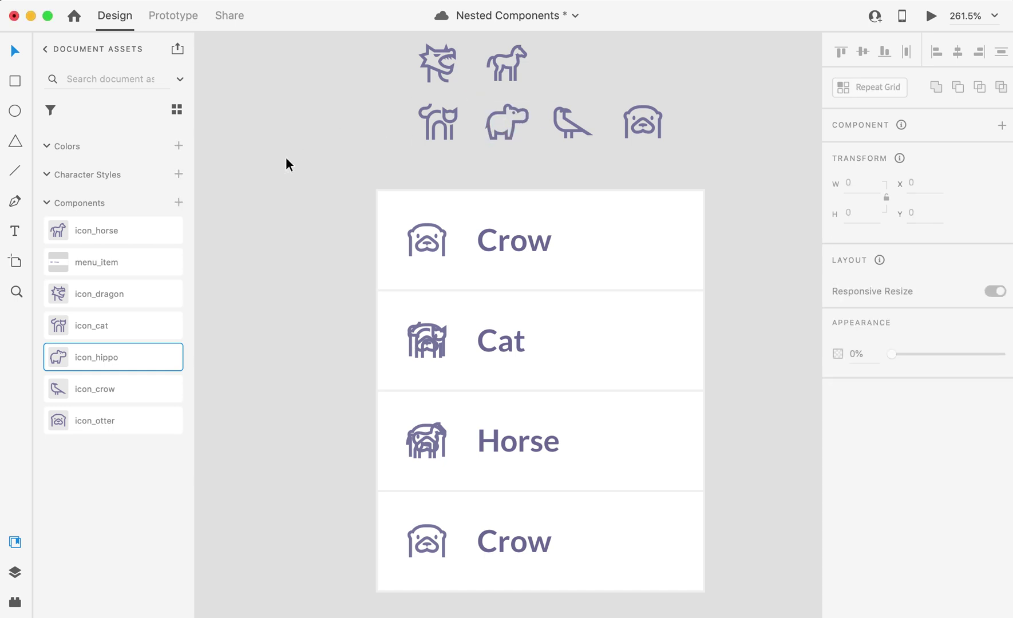
left_click(507, 112)
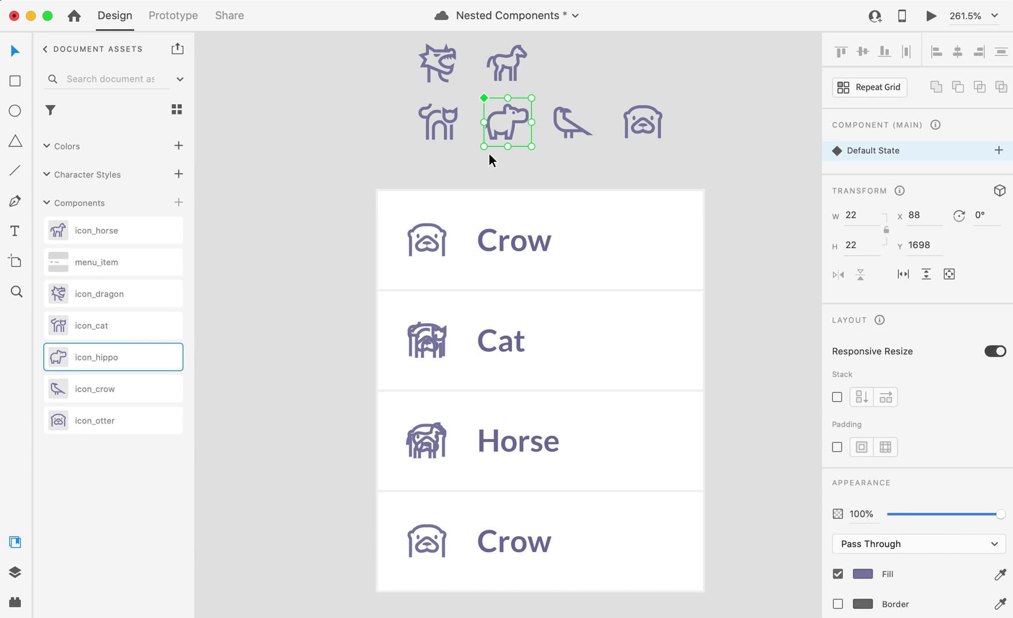
Paste the hippo glyph over the otter component's glyph text
left_click(645, 117)
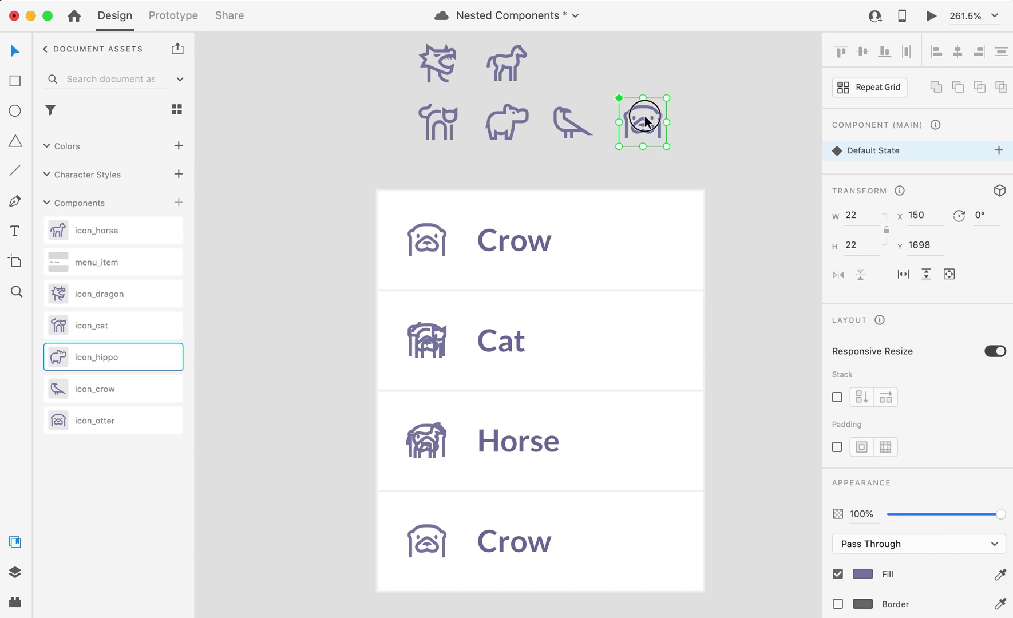
double_click(645, 117)
double_click(645, 116)
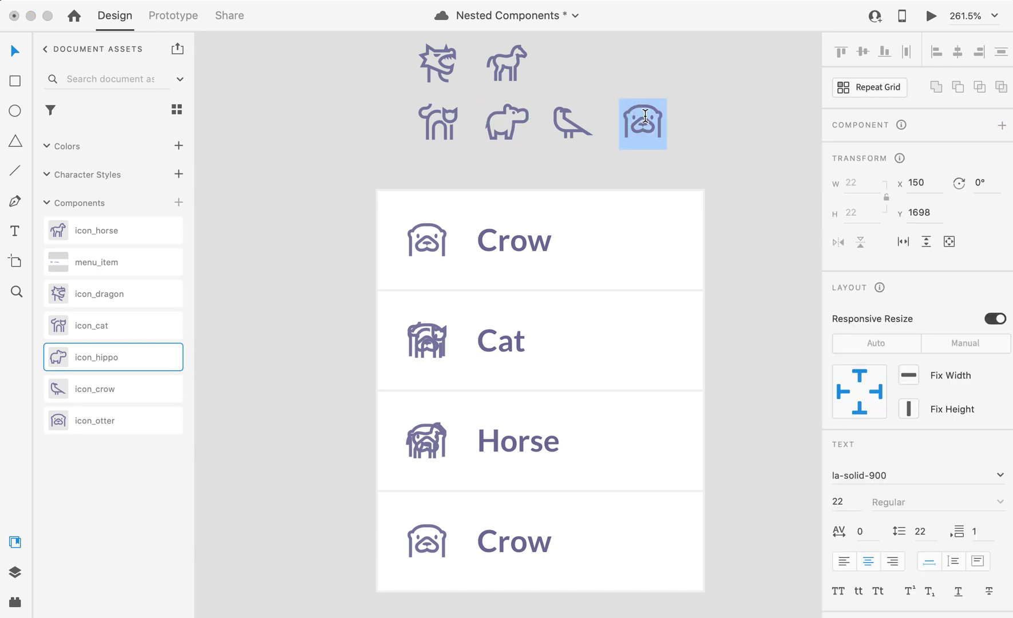
key("super+v")
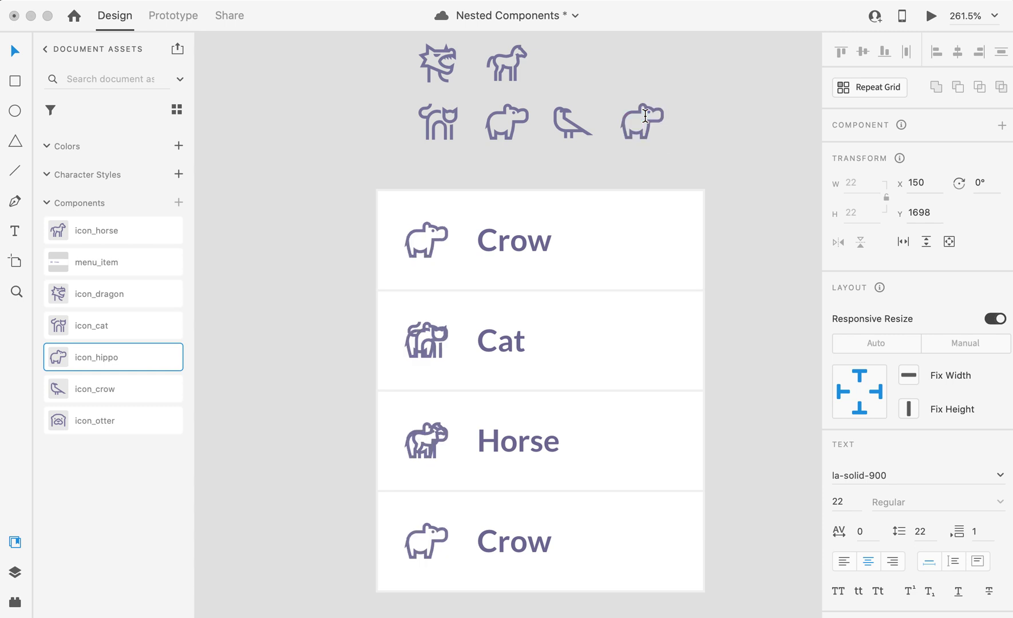
key("Escape")
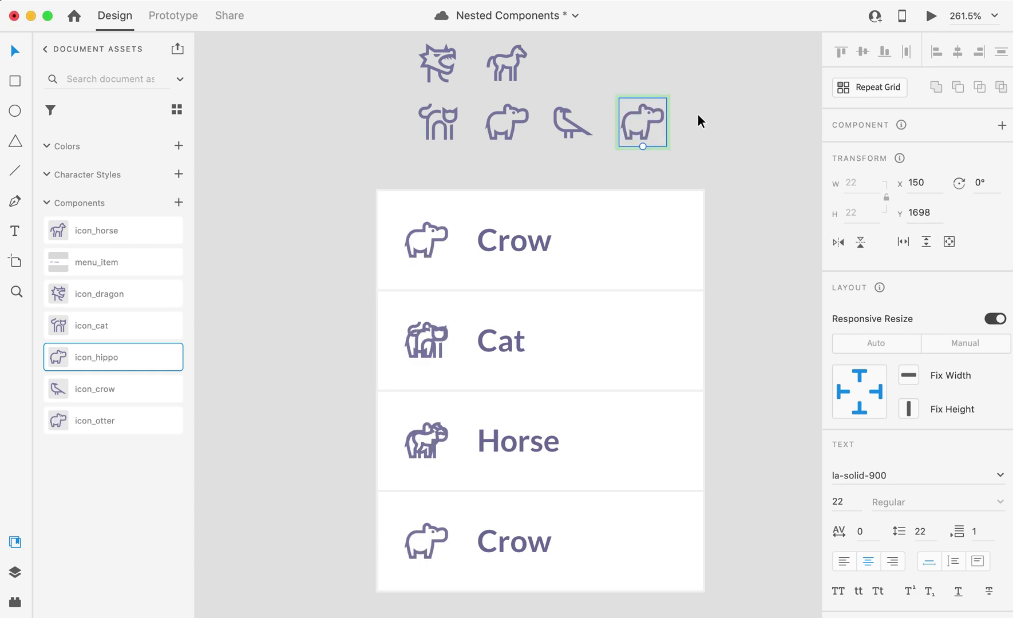
left_click(700, 114)
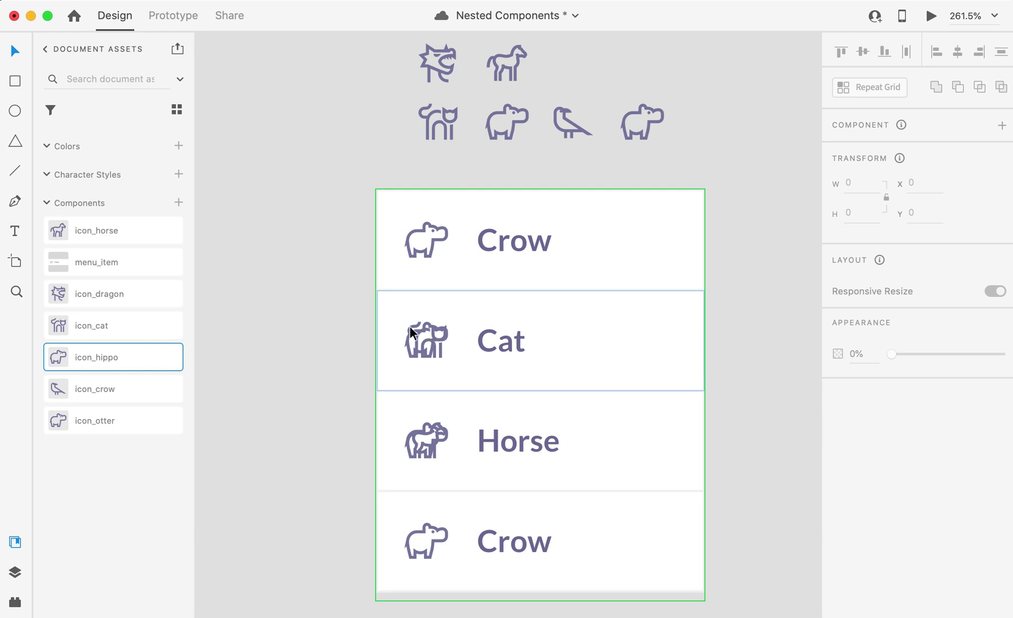
Undo the hippo glyph swap so icon_otter shows the otter again
left_click(426, 343)
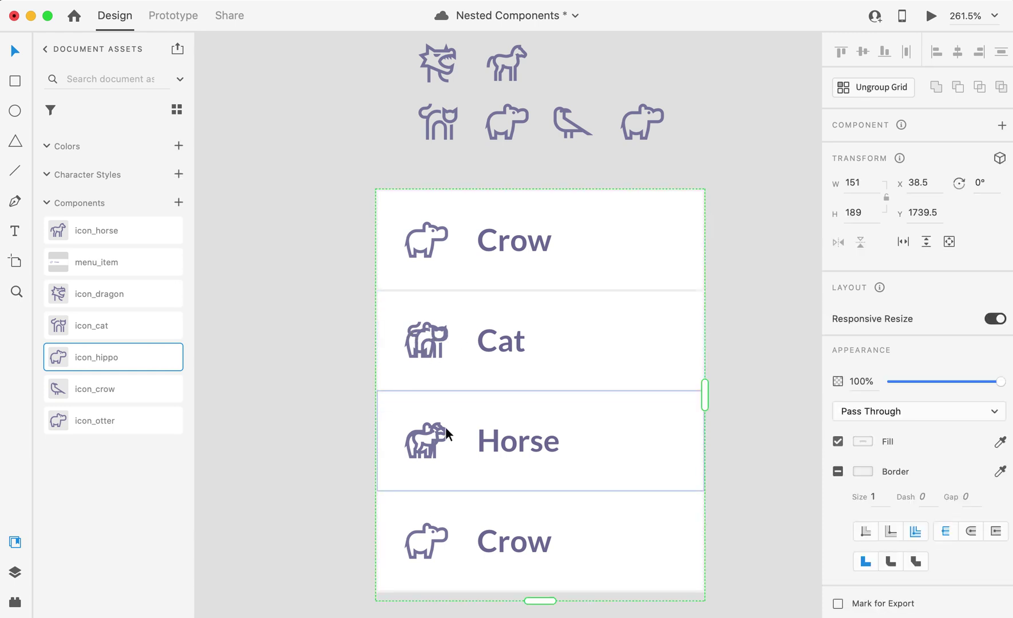
left_click(443, 327)
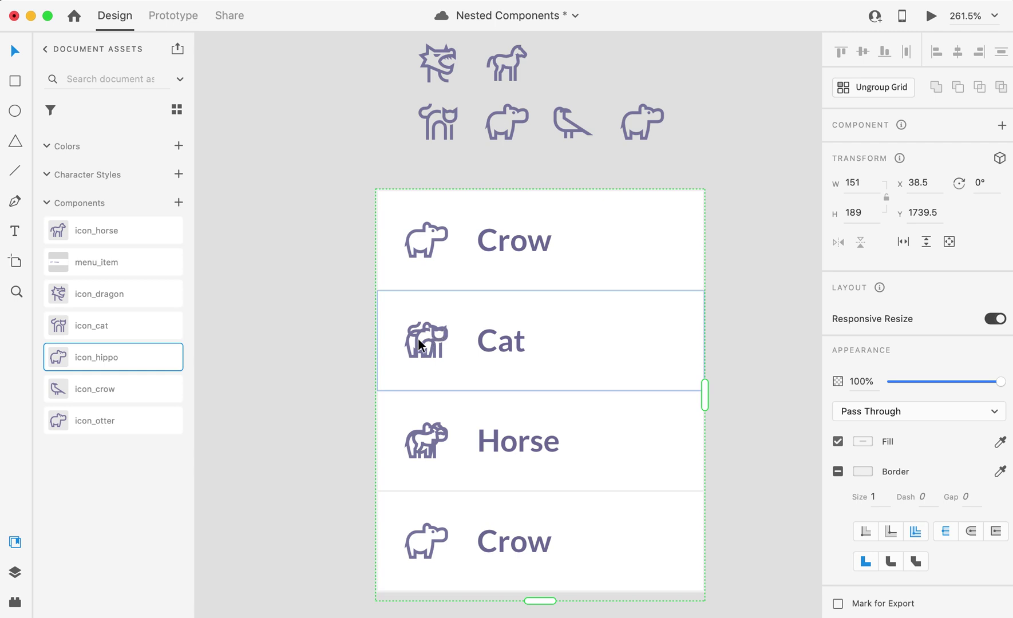
double_click(418, 340)
left_click(334, 235)
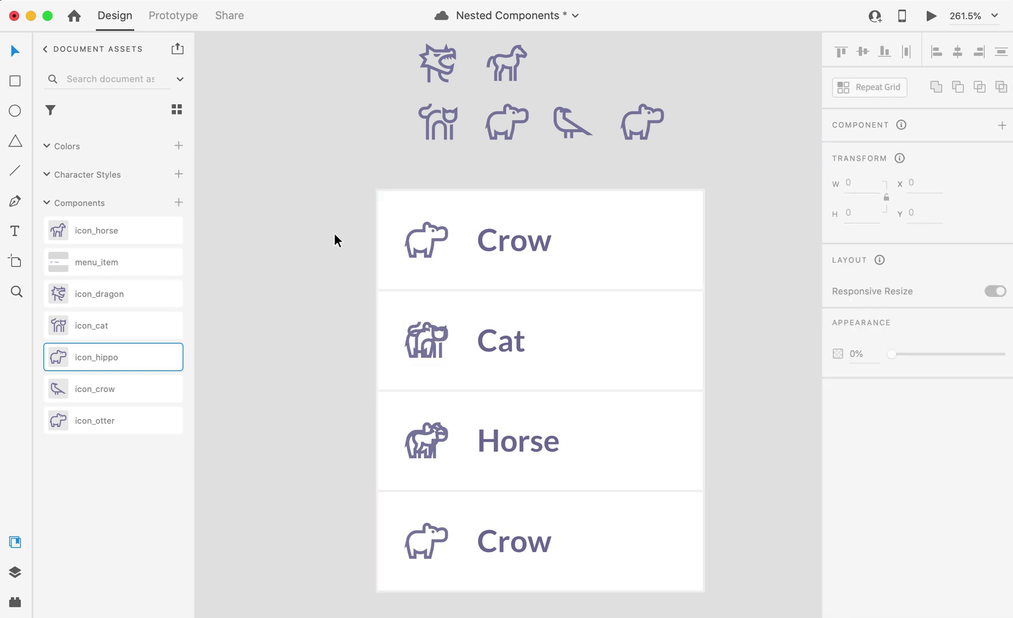
key("super+z")
Delete the extra icon_otter layers from the Cat and Horse menu_item instances in the Layers panel
double_click(433, 343)
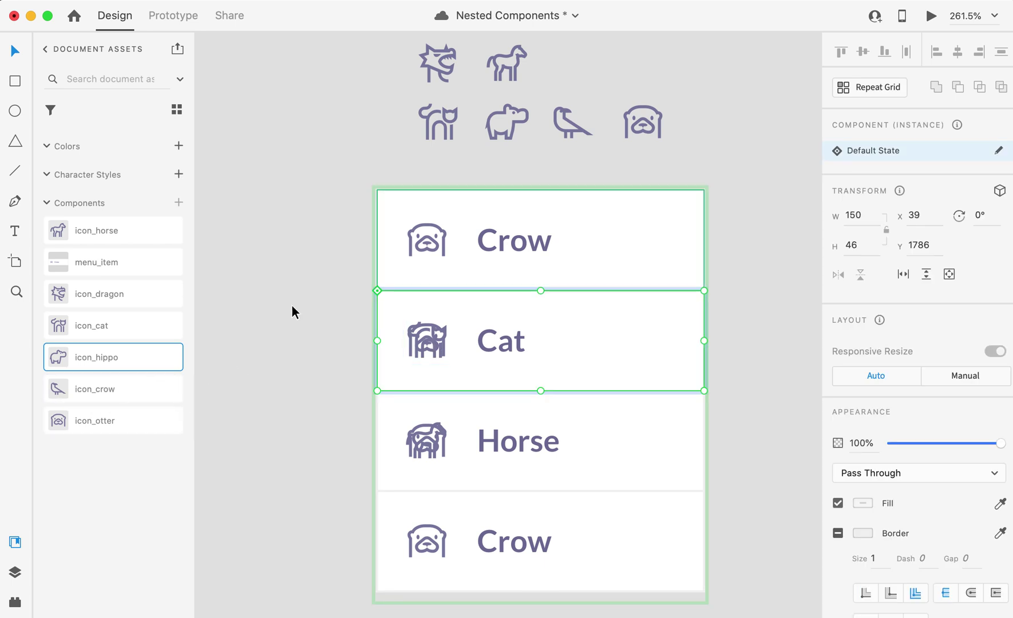
left_click(15, 573)
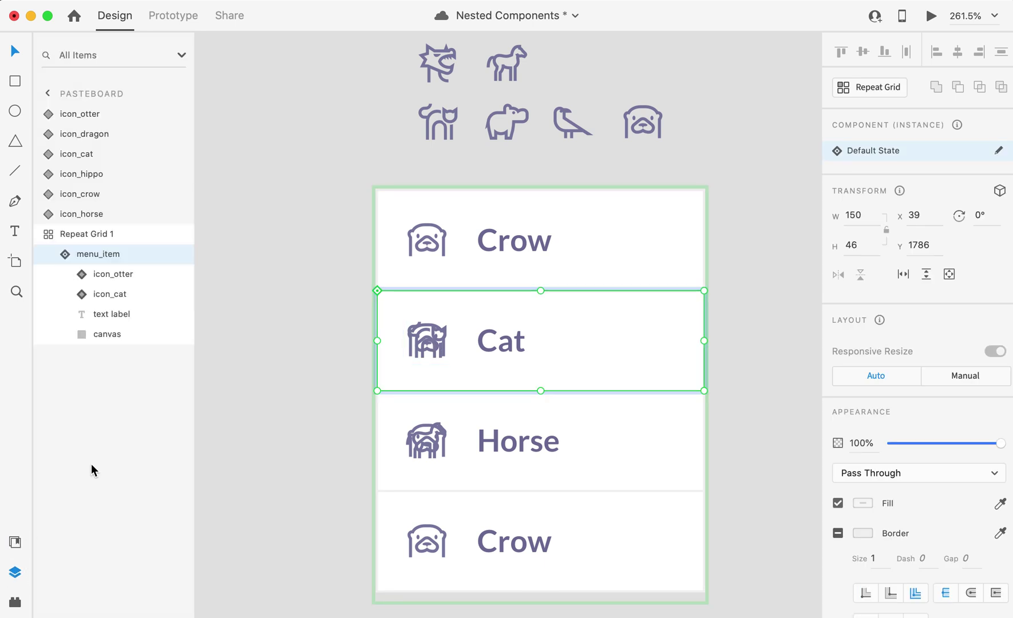
left_click(108, 275)
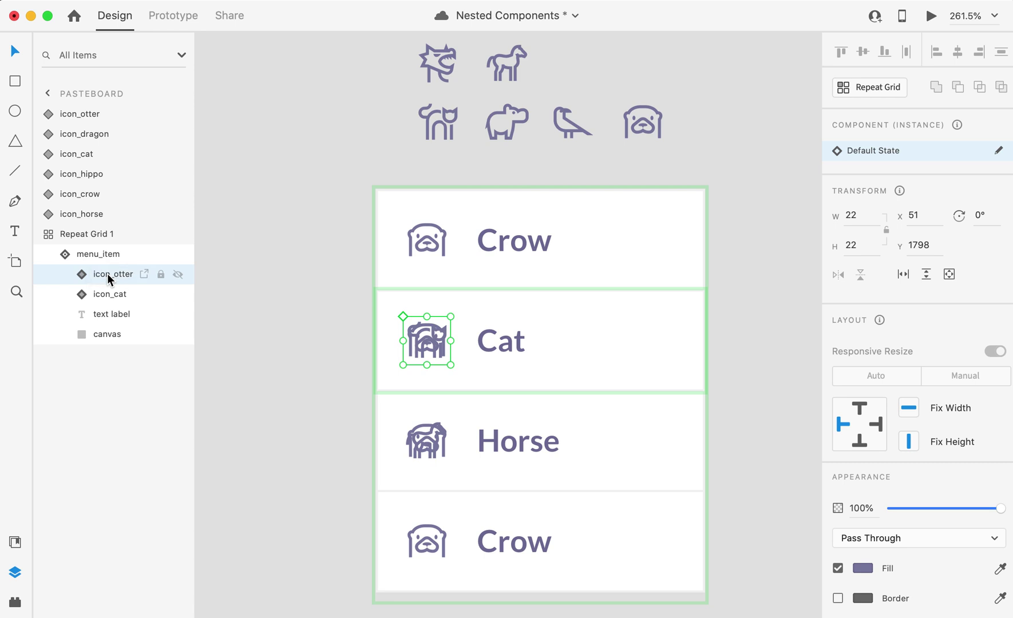
key("Delete")
left_click(435, 449)
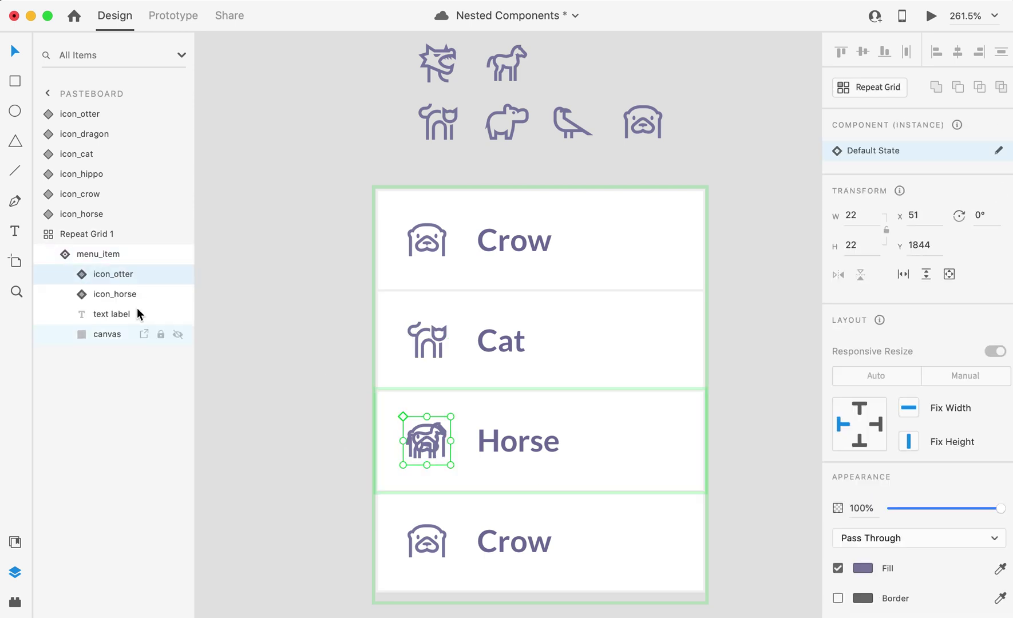
left_click(102, 277)
key("Delete")
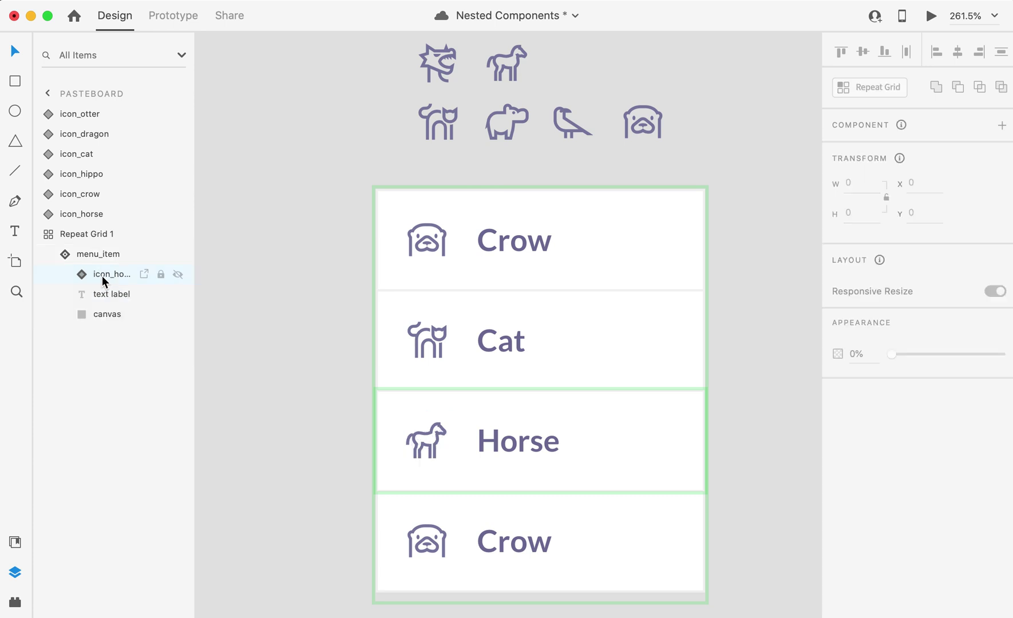
left_click(326, 266)
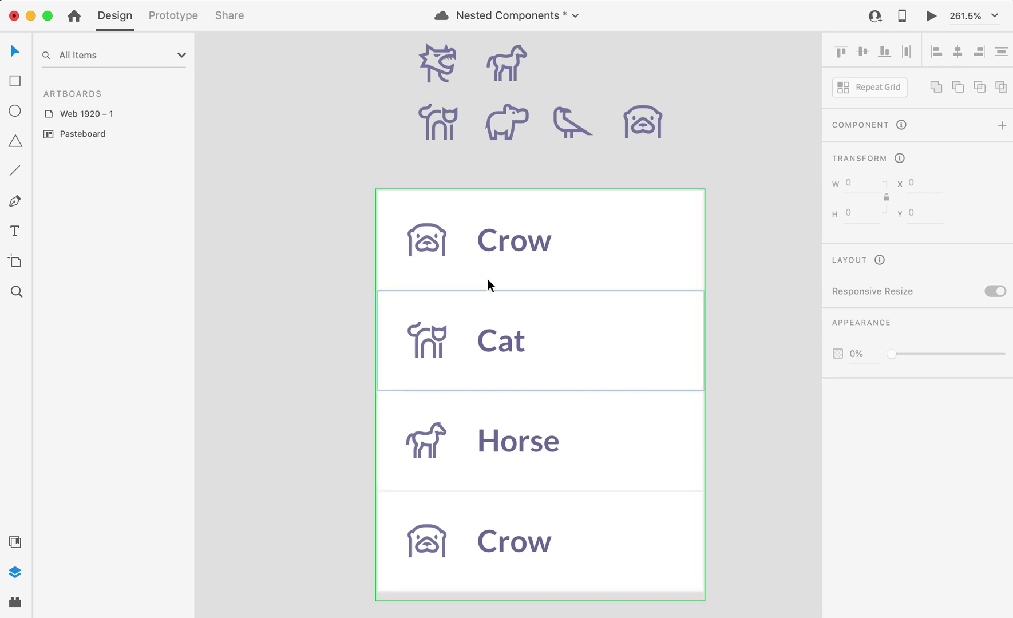
Highlight the crow glyph inside icon_crow to copy it
left_click(646, 112)
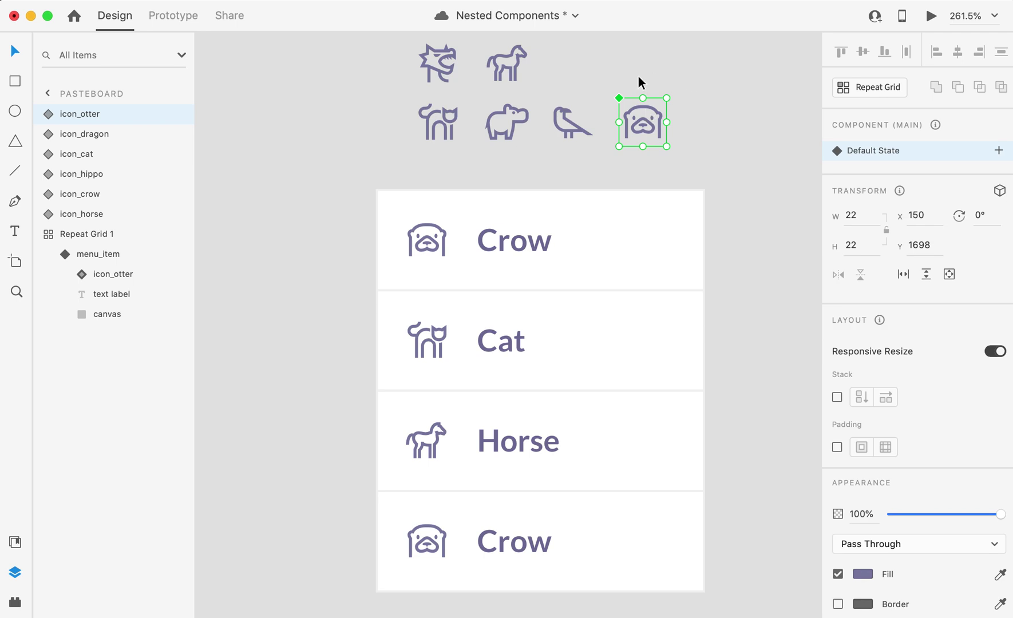
double_click(572, 123)
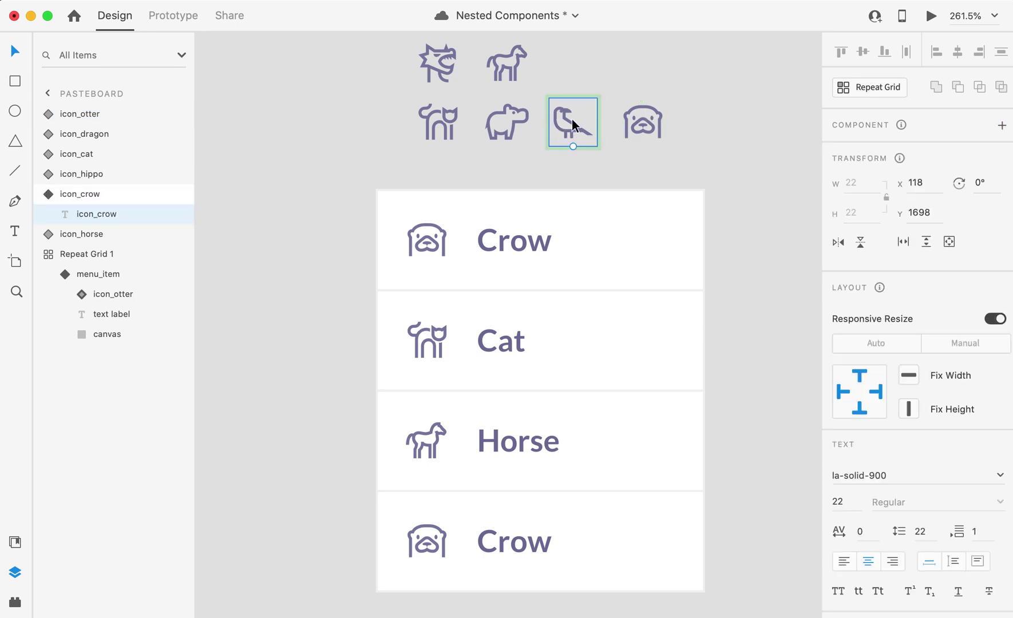
double_click(572, 122)
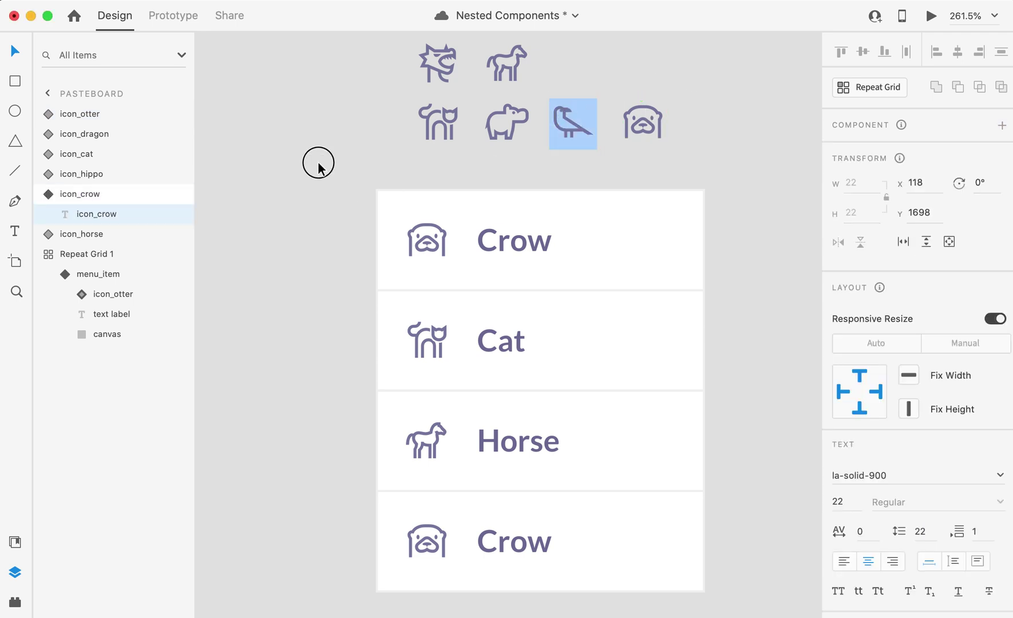
Paste the crow glyph over icon_otter's glyph text
left_click(643, 122)
double_click(643, 121)
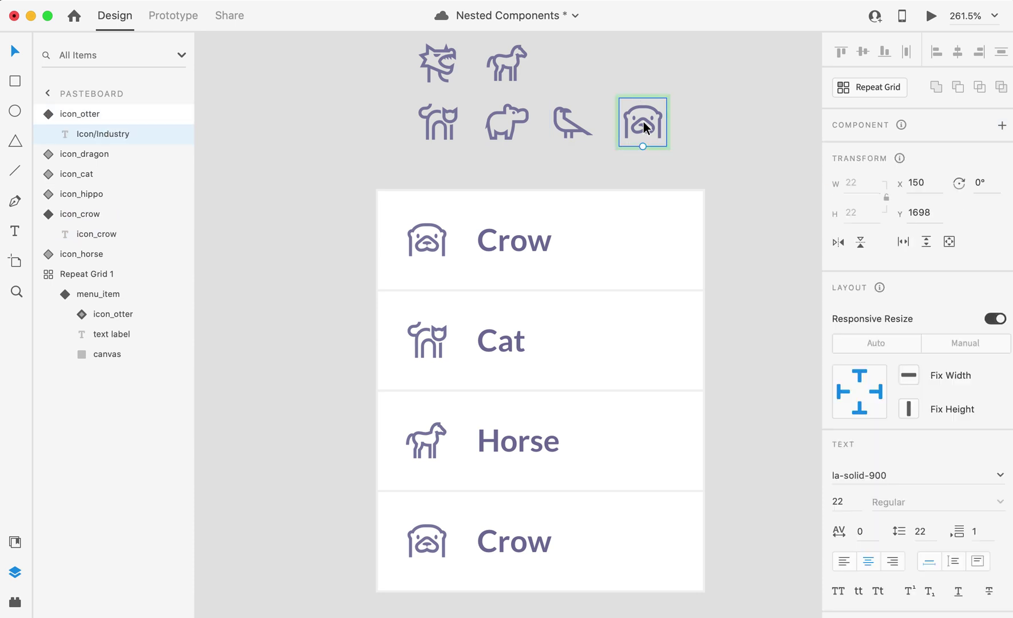
double_click(643, 121)
key("super+v")
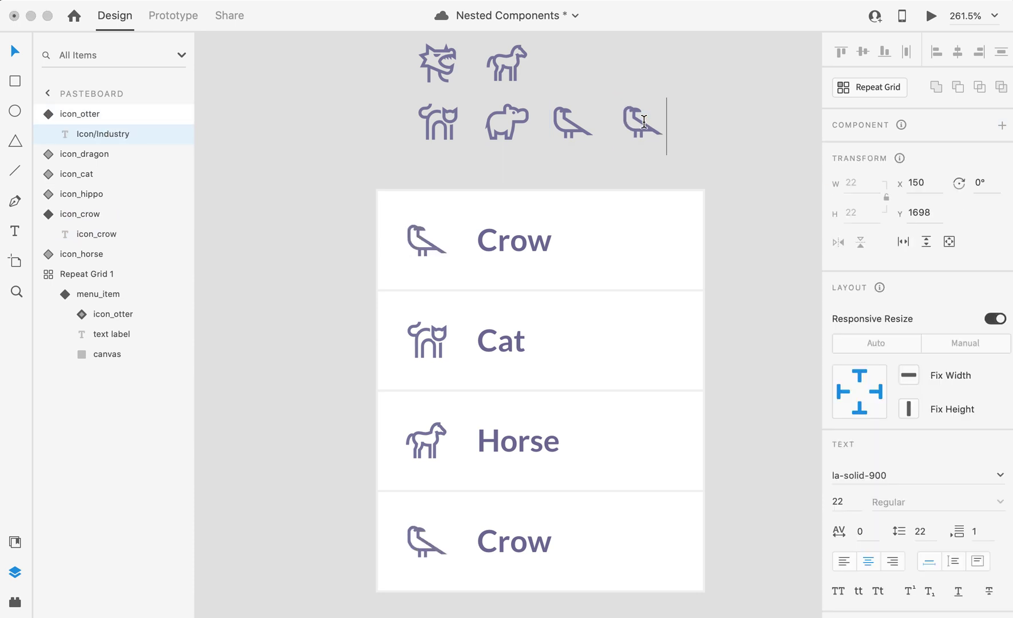
left_click(762, 133)
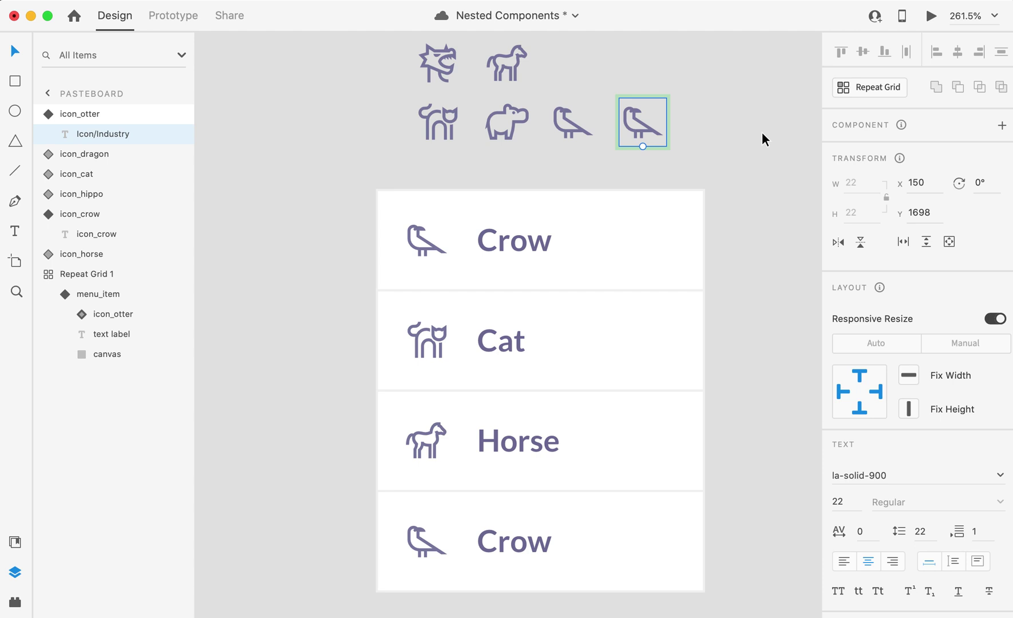
left_click(687, 137)
Check the updated crow icon component and the Cat row instance in the repeat grid
left_click(632, 115)
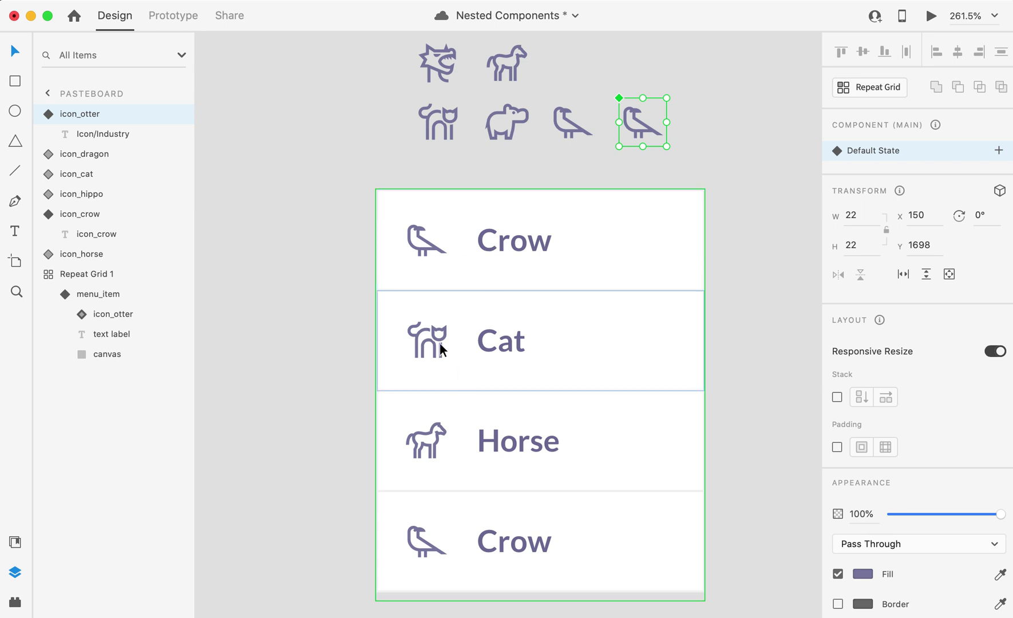
left_click(419, 328)
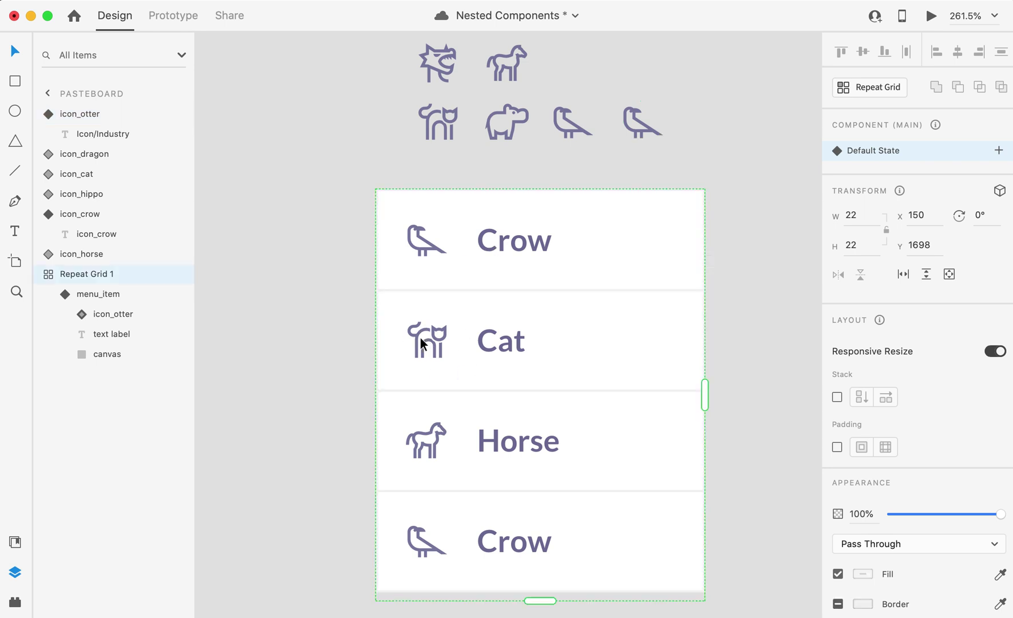
double_click(426, 349)
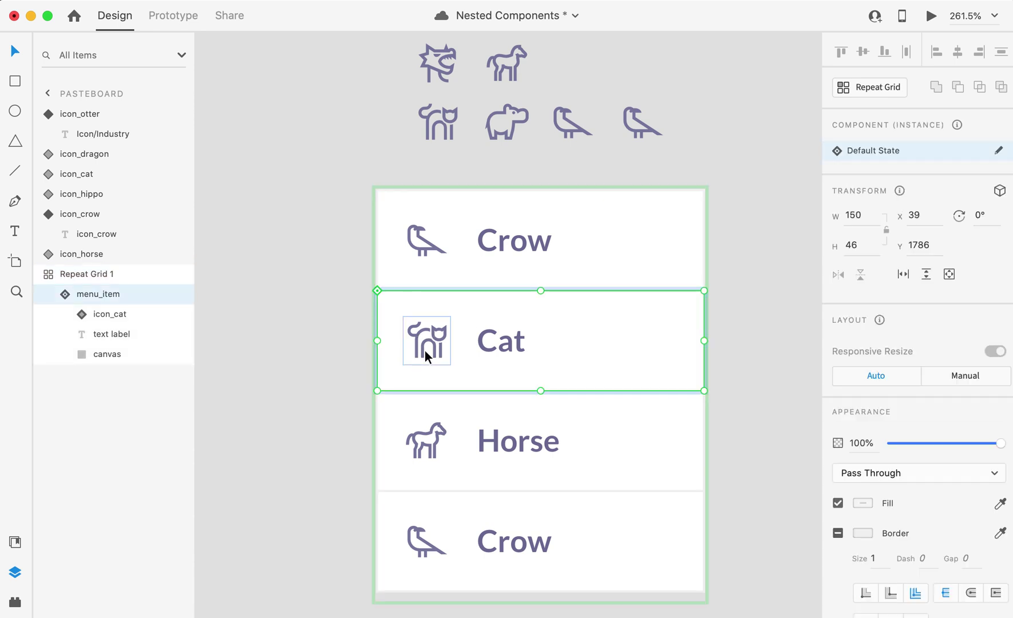
left_click(302, 339)
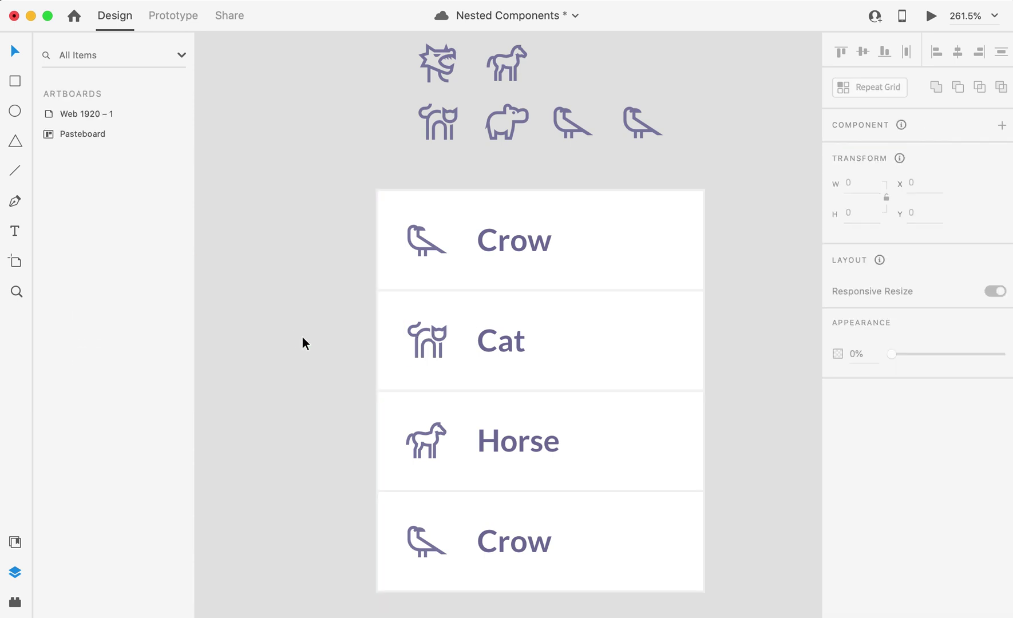